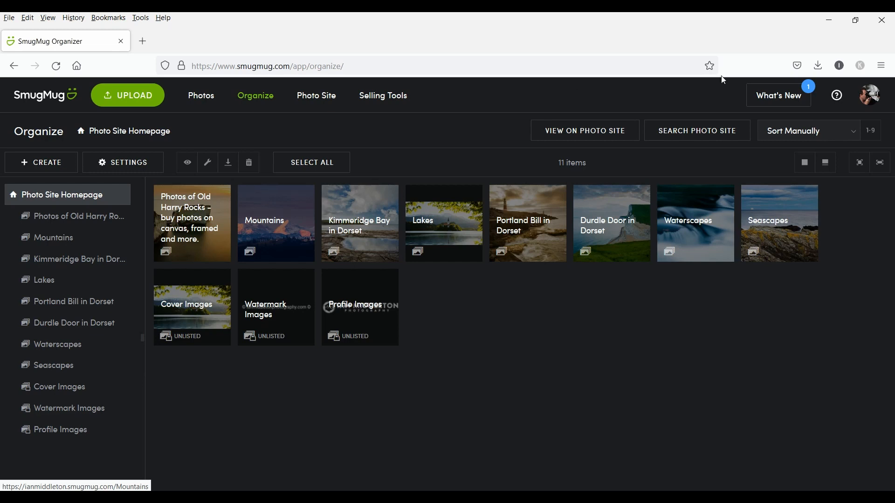
- Open the watermark manager from the business branding section of the account settings
left_click(872, 102)
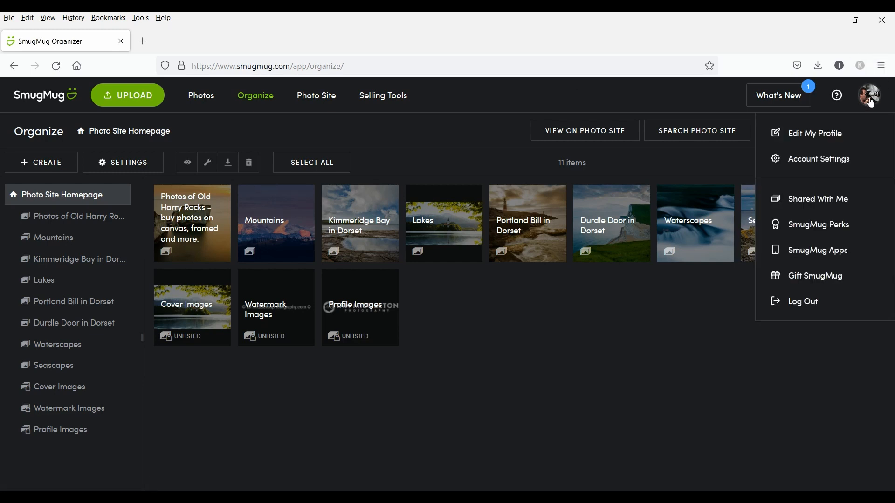
left_click(820, 159)
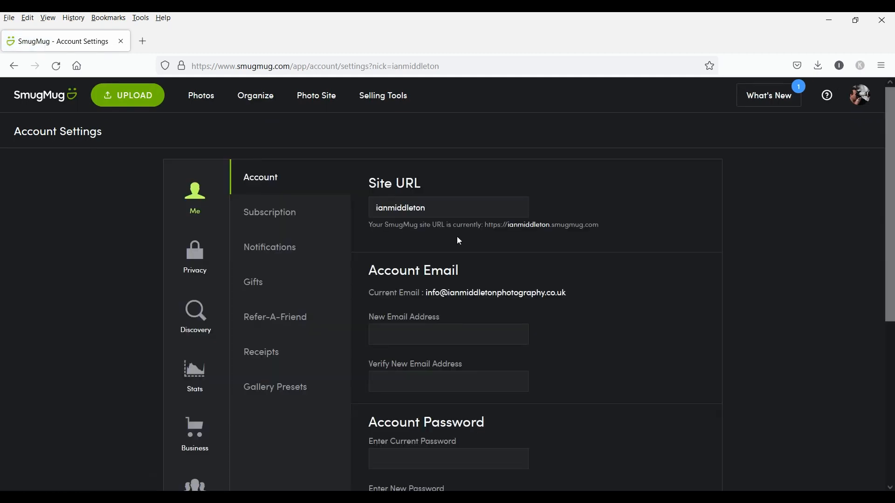
left_click(196, 435)
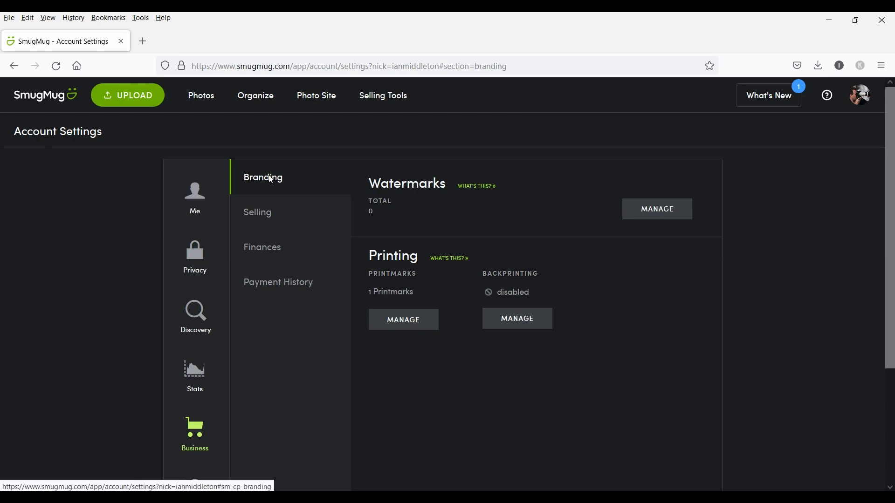
left_click(641, 212)
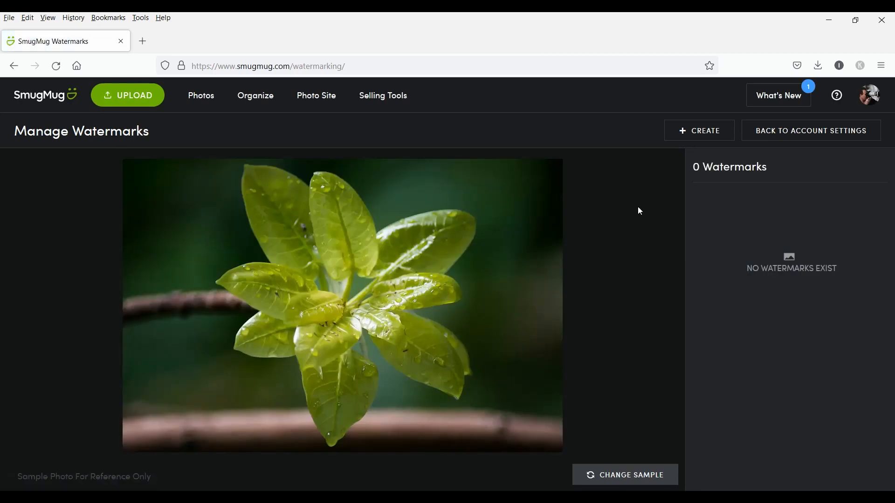
- Cycle through the sample reference photos and stop on the night view of the river and bridge
left_click(630, 479)
left_click(630, 480)
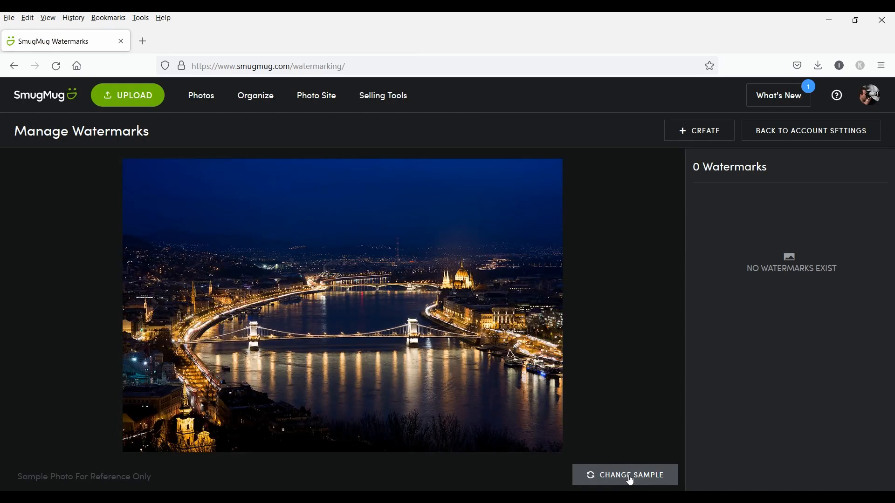
left_click(630, 480)
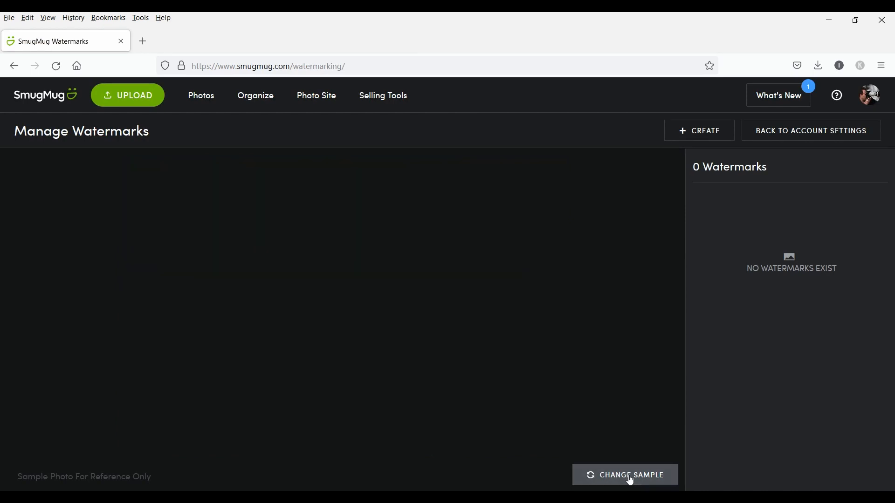
left_click(630, 480)
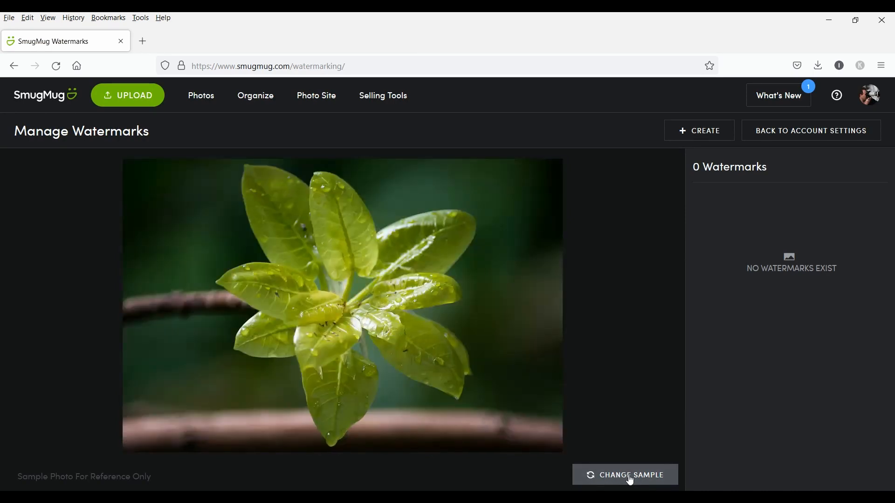
left_click(630, 480)
left_click(629, 481)
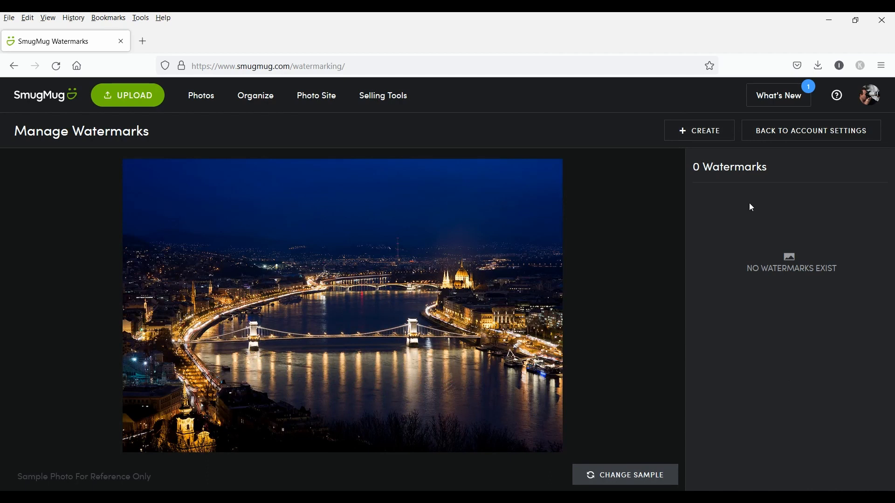
- Start a new text watermark and paste the photography website address, framed by © symbols, as its text
left_click(704, 132)
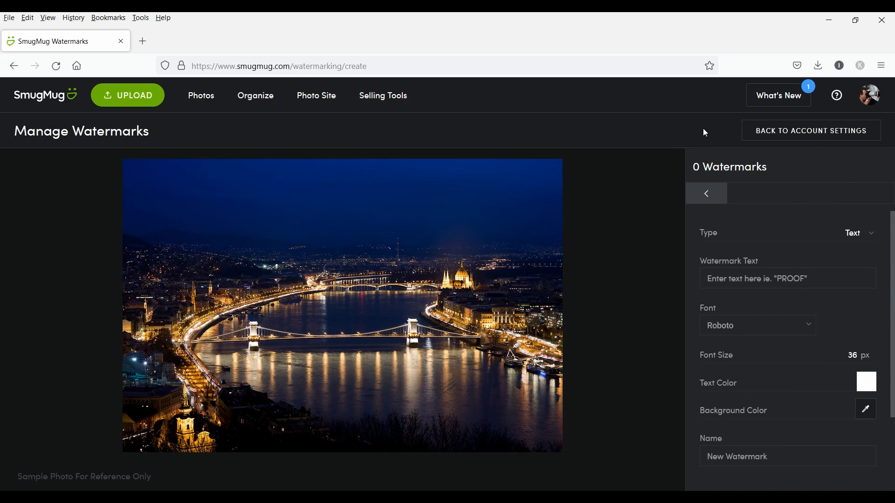
left_click(863, 240)
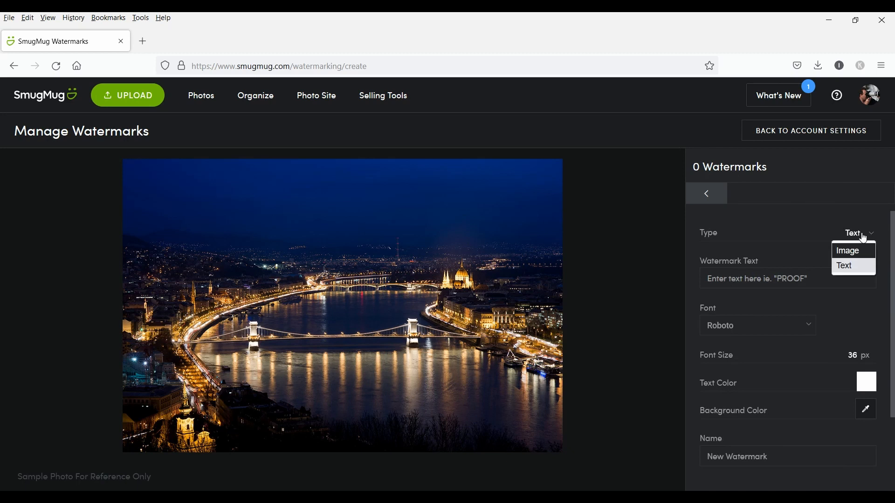
left_click(863, 238)
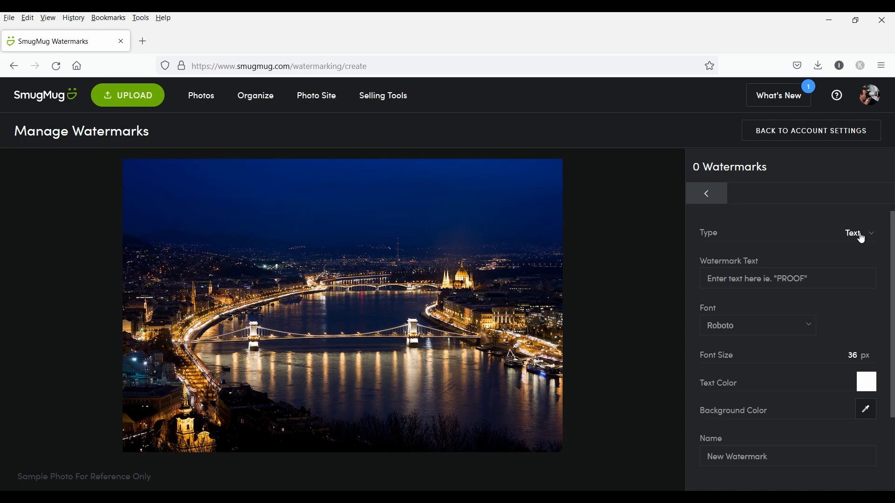
left_click(739, 279)
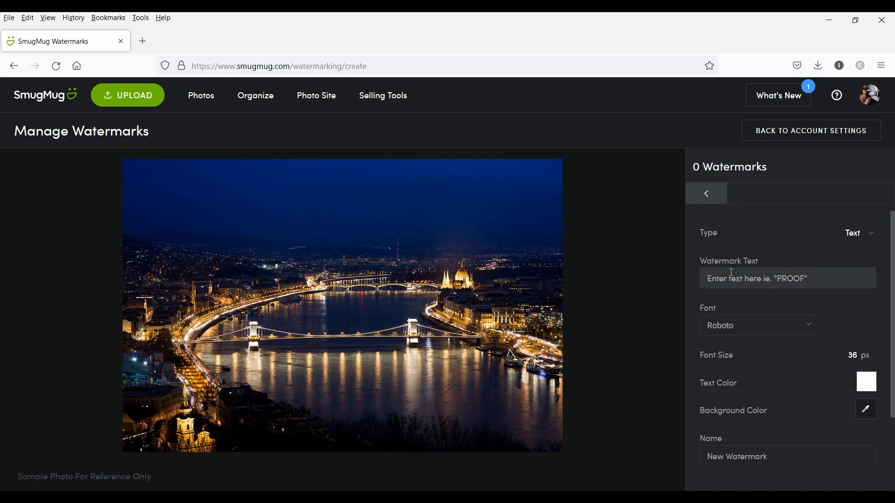
left_click(721, 276)
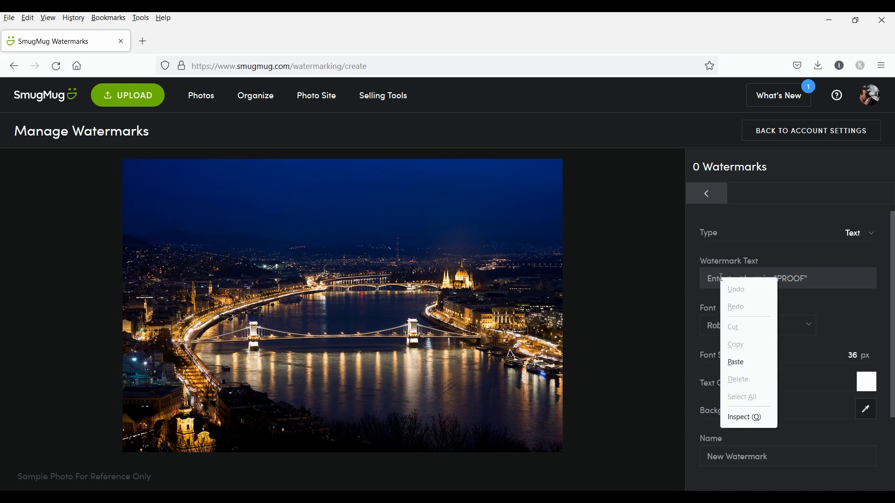
left_click(743, 364)
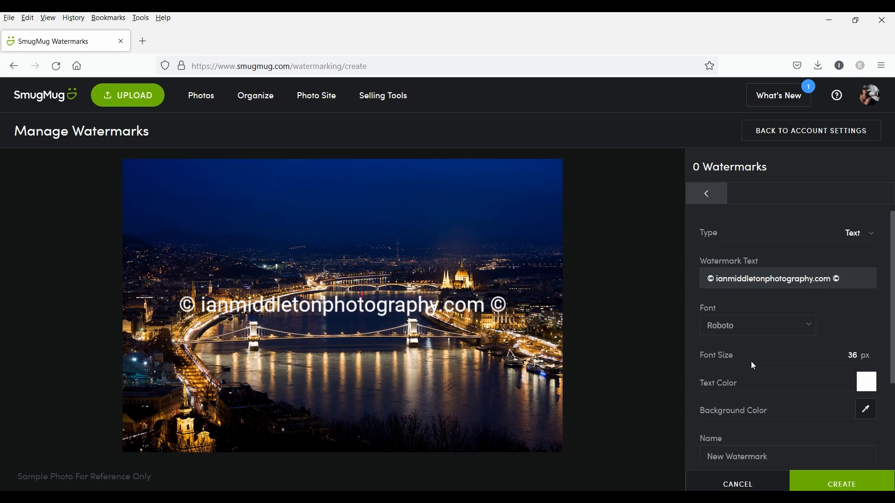
- Try the watermark text at 40 px with a stronger fade, and return the fade to its minimum
double_click(838, 354)
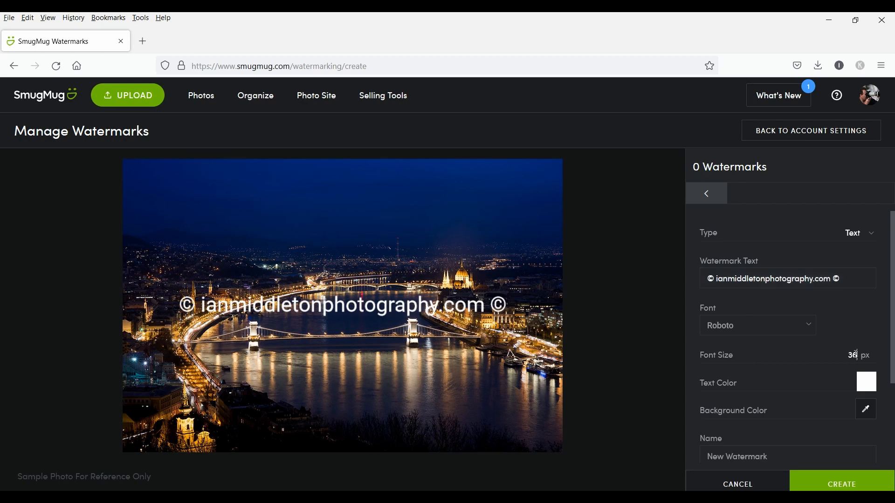
type("40")
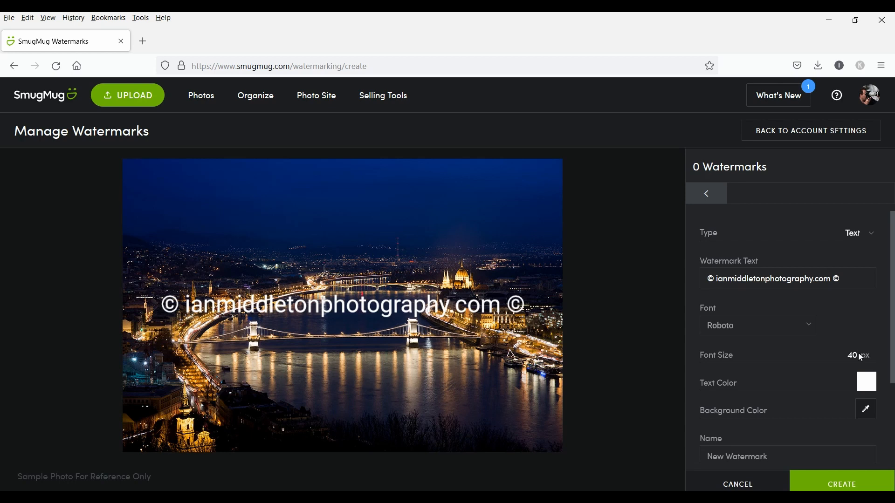
scroll(789, 414, "down", 2)
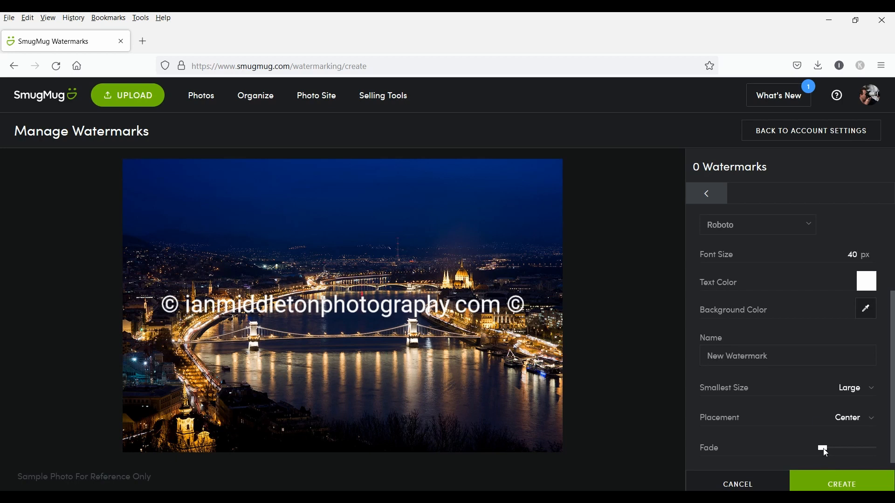
left_click_drag(821, 448, 856, 448)
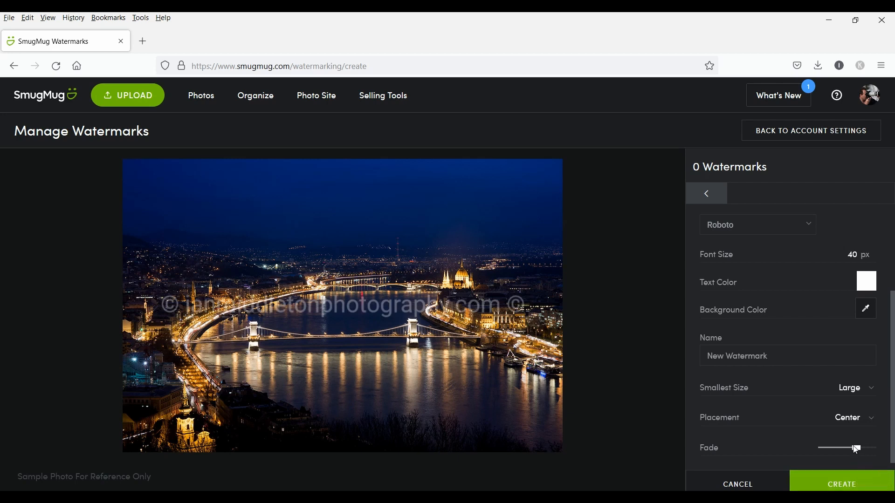
left_click_drag(856, 448, 799, 443)
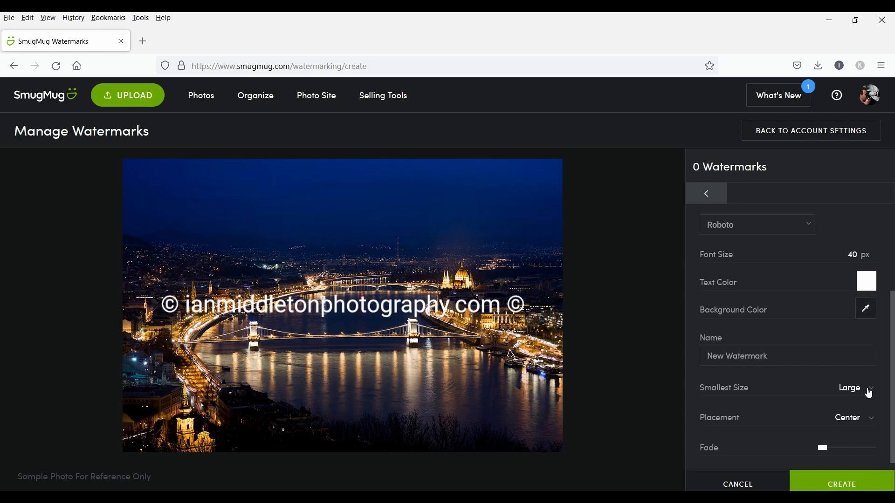
- Set the watermark's font size to 16 px
double_click(858, 254)
type("12")
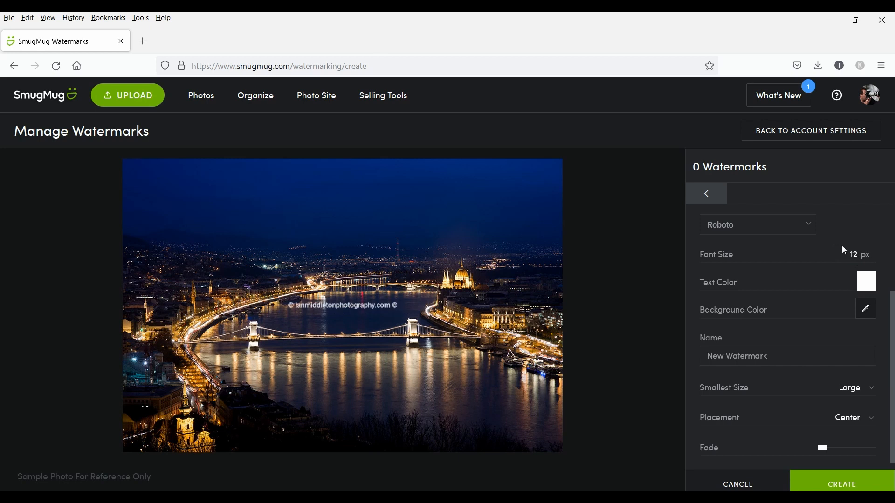
key("BackSpace")
type("4")
key("BackSpace")
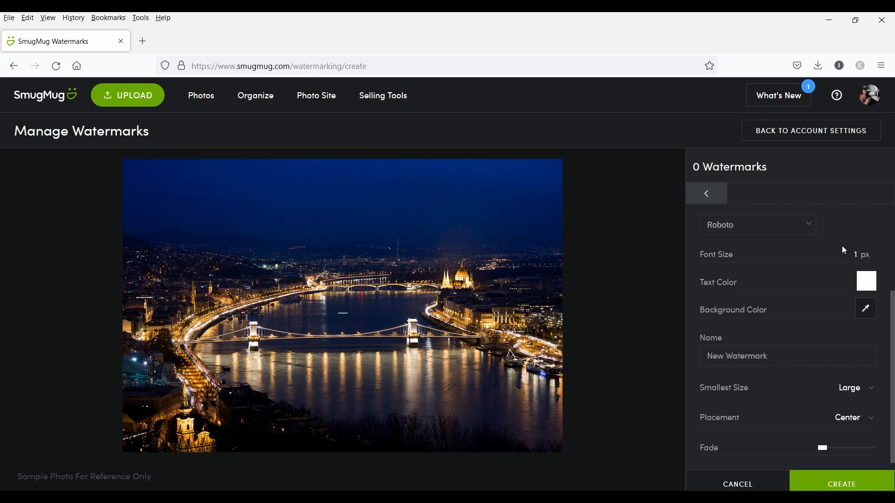
type("6")
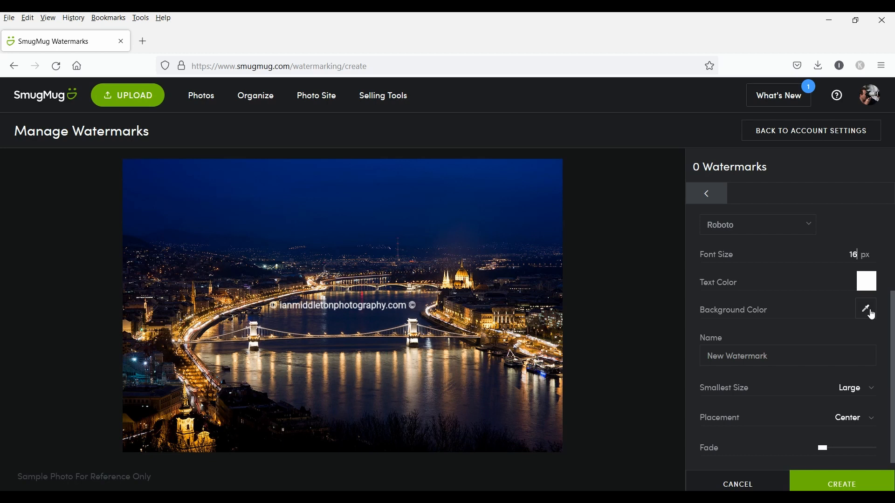
- Name the watermark "Website watermark"
left_click(723, 355)
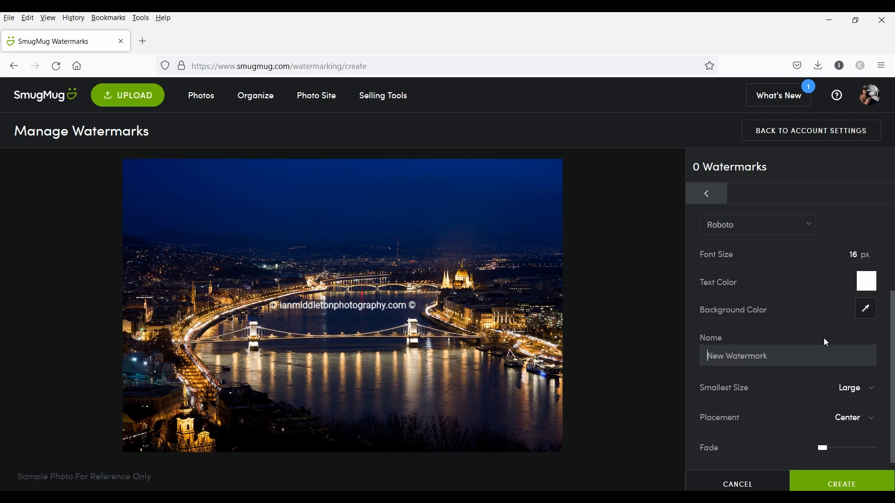
type("Website wa")
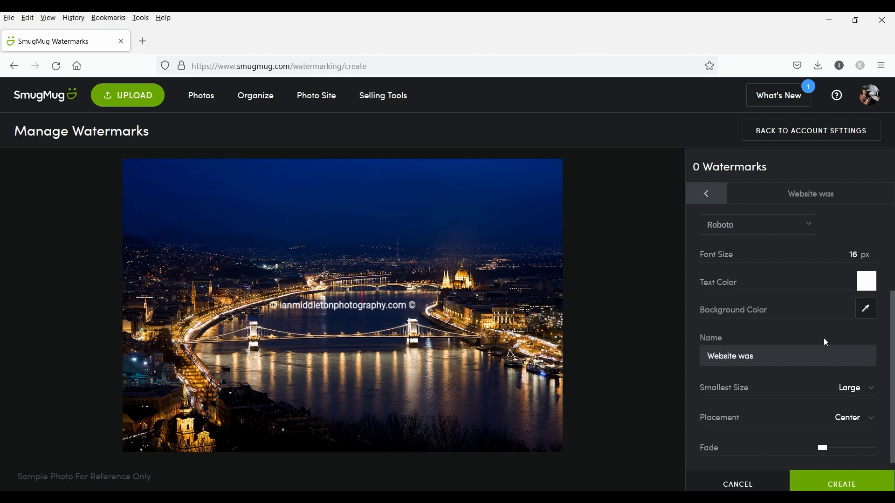
type("termark")
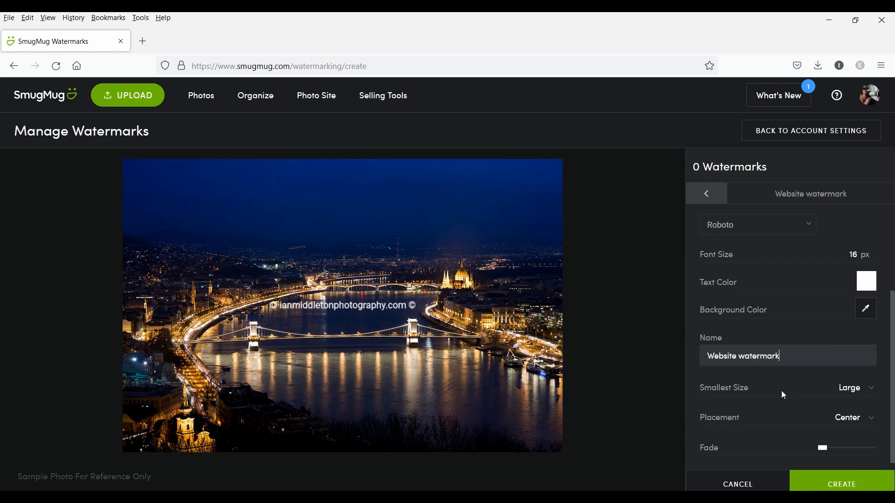
- Try Thumb as the watermark's smallest image size and settle on Small
left_click(867, 393)
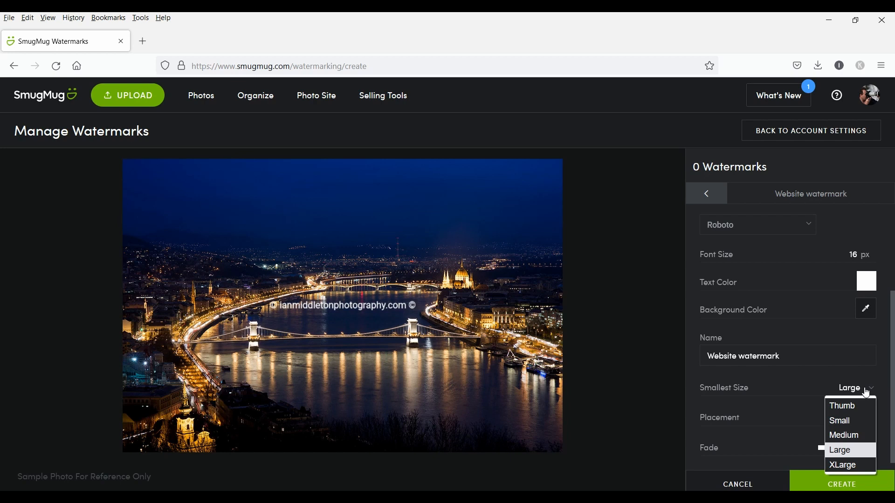
left_click(828, 422)
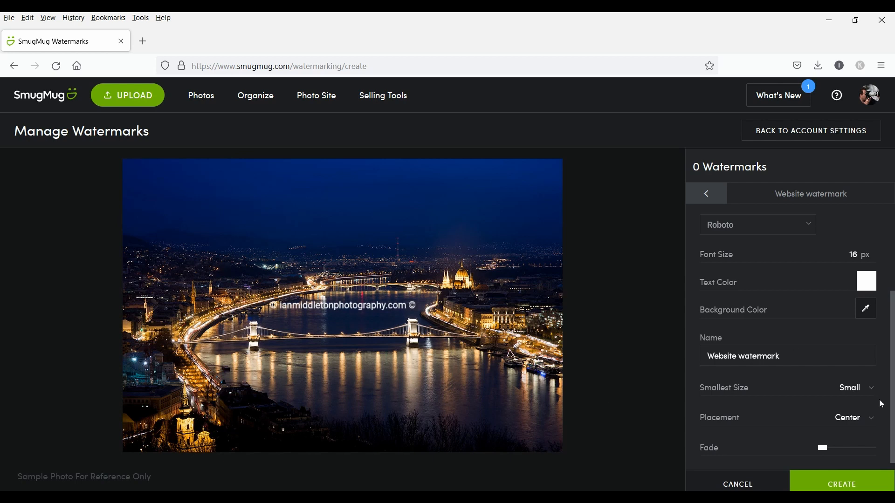
left_click(863, 389)
left_click(854, 399)
left_click(855, 389)
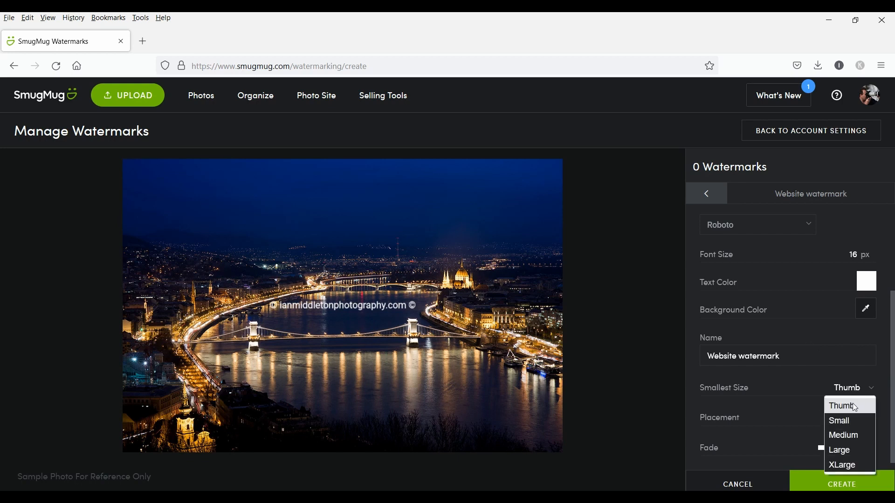
left_click(853, 422)
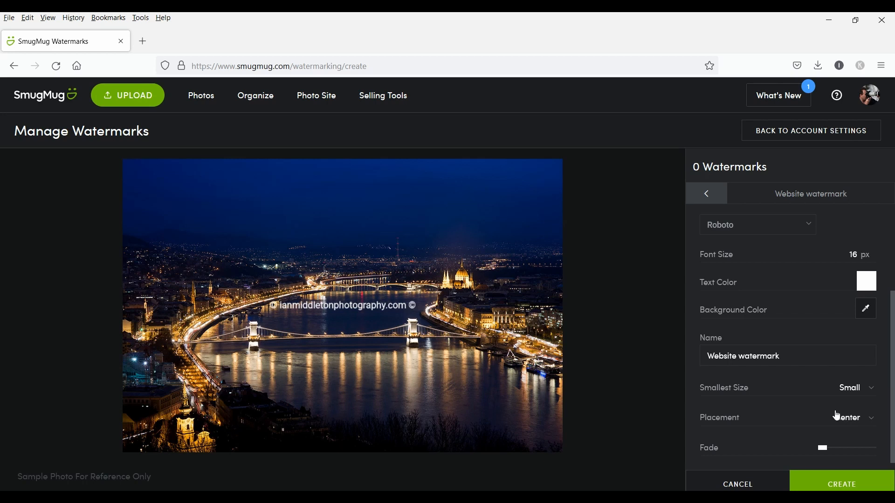
- Preview the watermark with Tile placement, keeping Small as the smallest size, and change the placement to Top
left_click(867, 420)
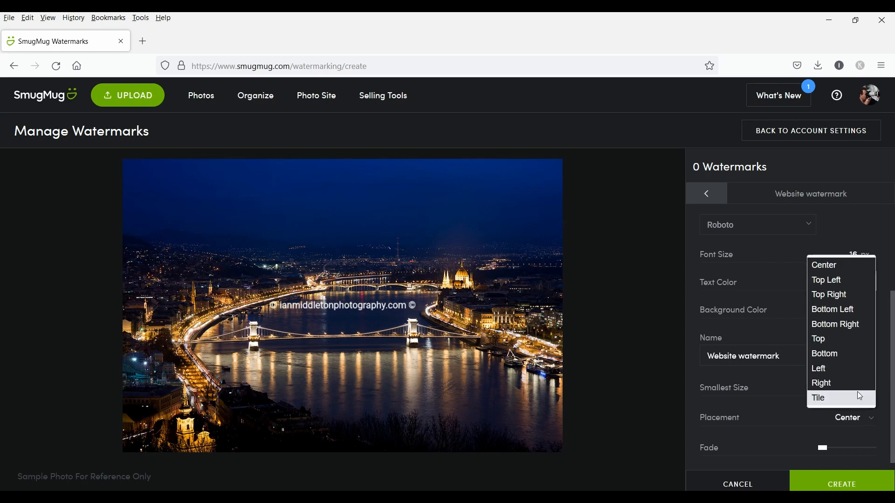
left_click(860, 396)
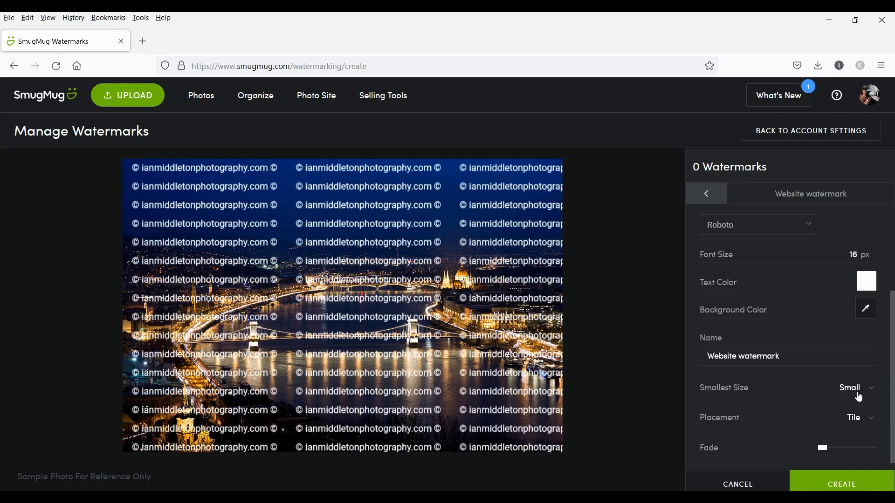
left_click(861, 391)
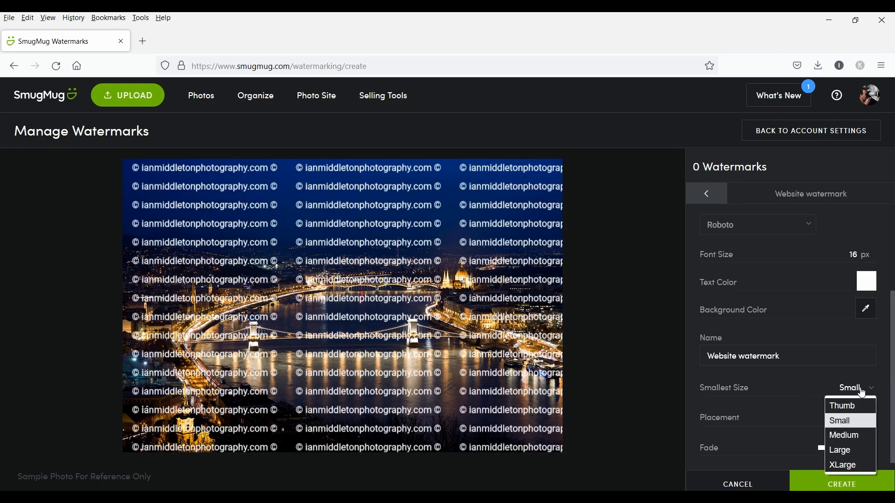
left_click(844, 420)
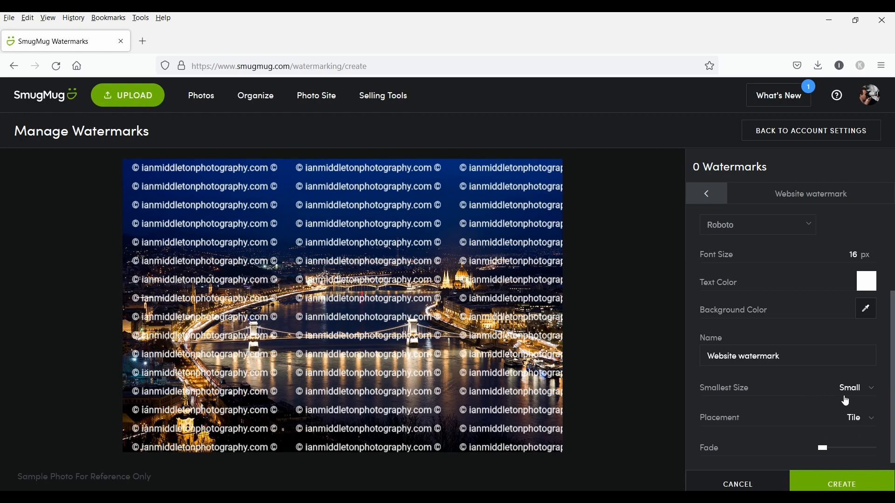
left_click(865, 419)
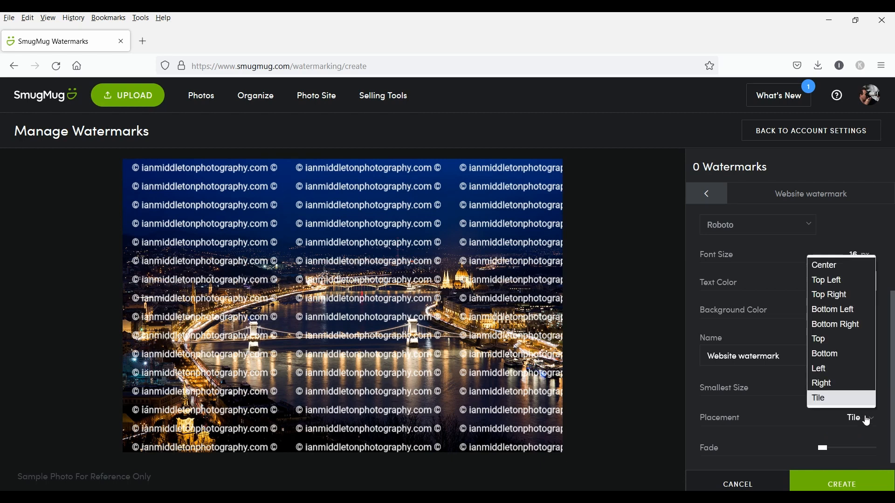
left_click(854, 336)
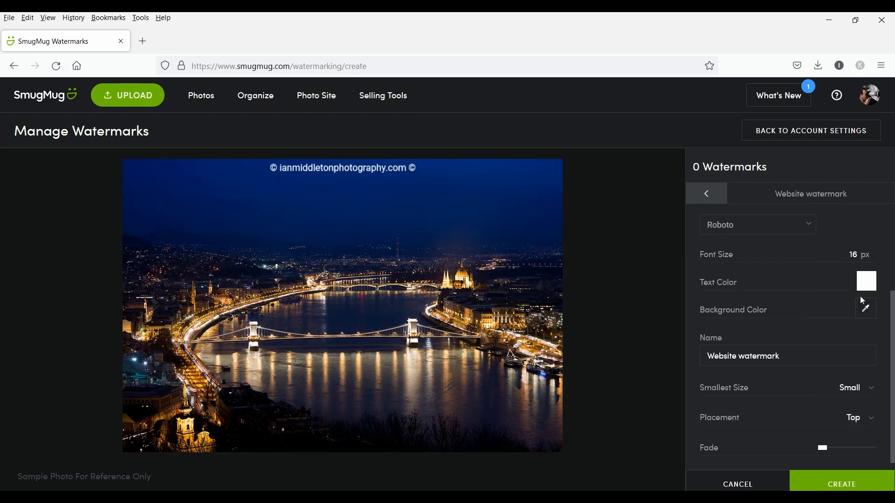
- Preview the text watermark with Bottom Left placement and with Right placement
left_click(852, 388)
left_click(840, 386)
left_click(871, 419)
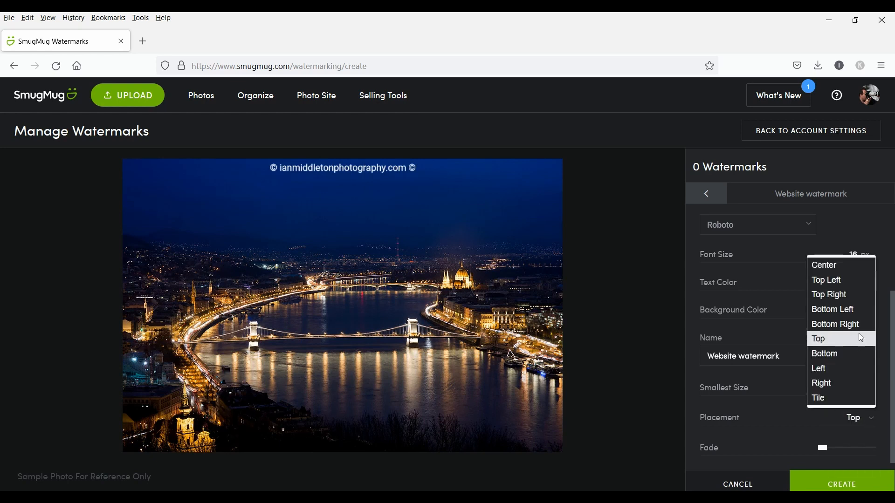
left_click(850, 309)
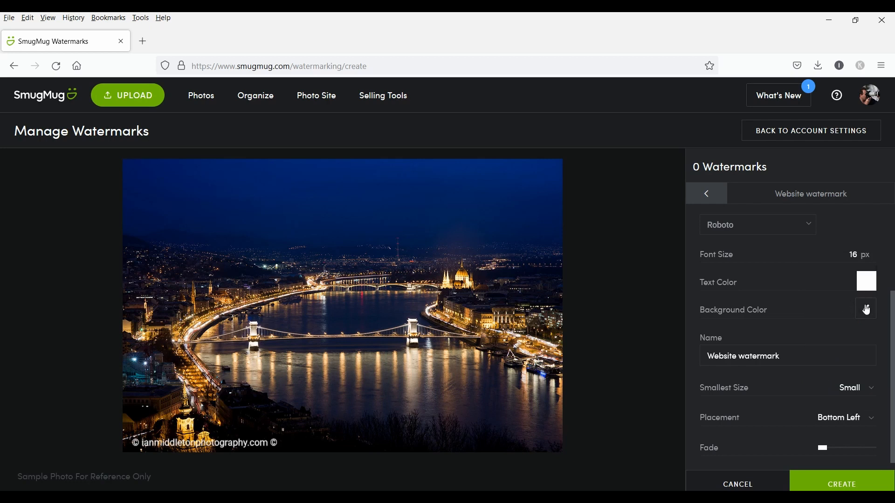
left_click(863, 412)
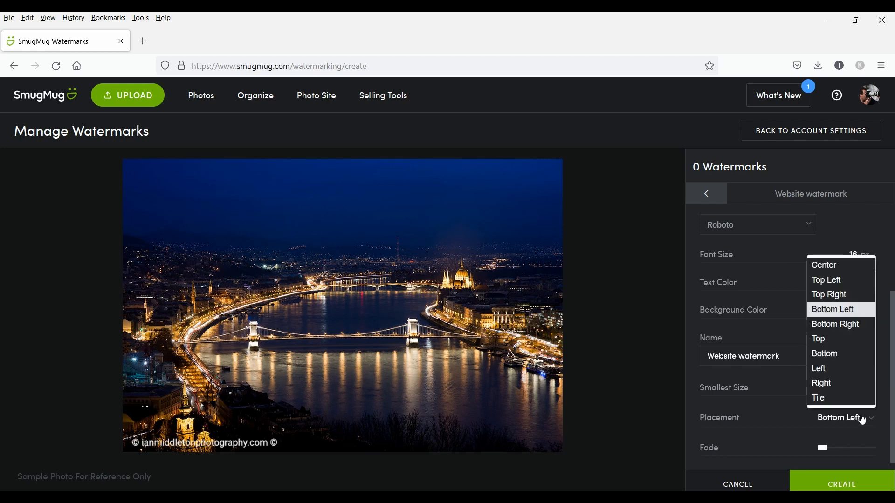
left_click(850, 382)
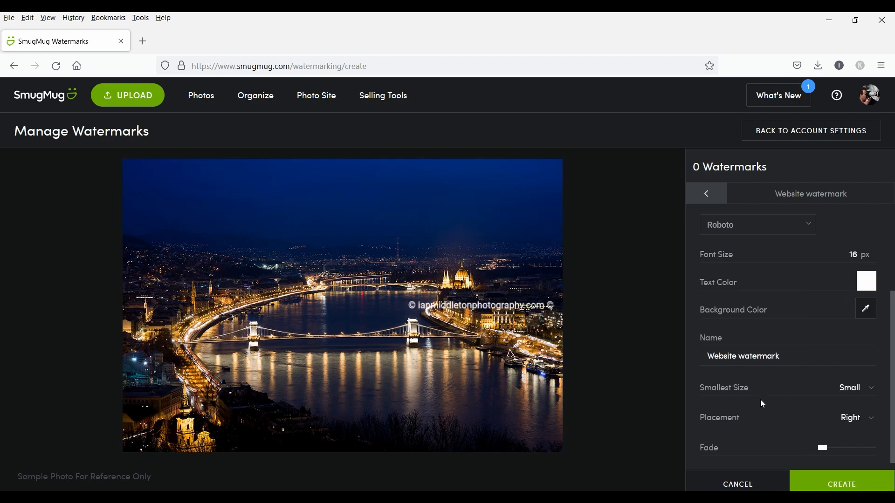
- Place the text watermark at Bottom Right, fade it by about a quarter, and create it
left_click(854, 418)
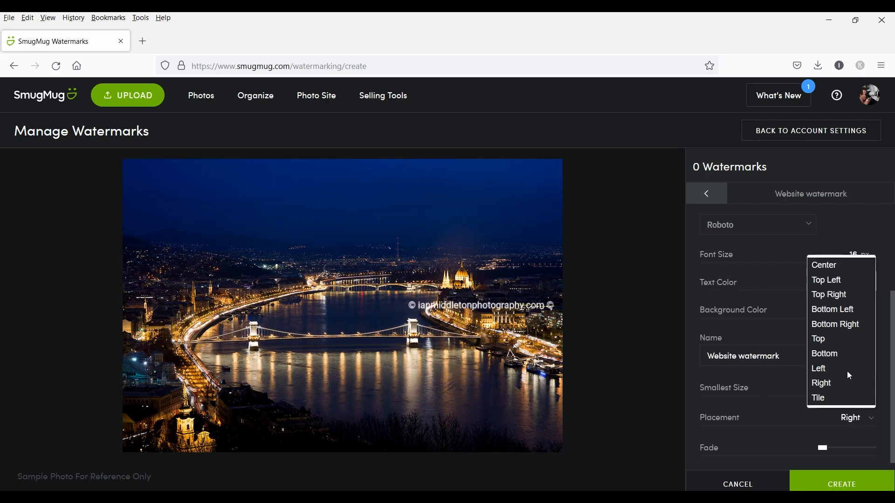
left_click(842, 329)
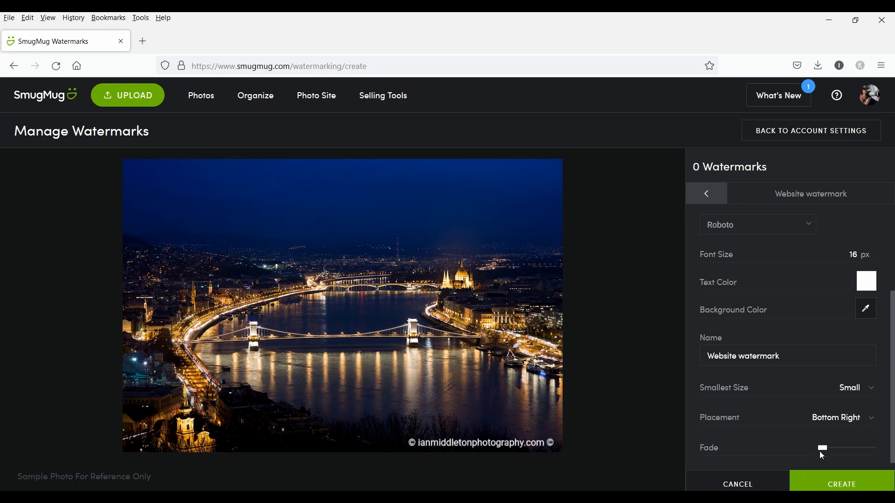
left_click_drag(821, 449, 836, 452)
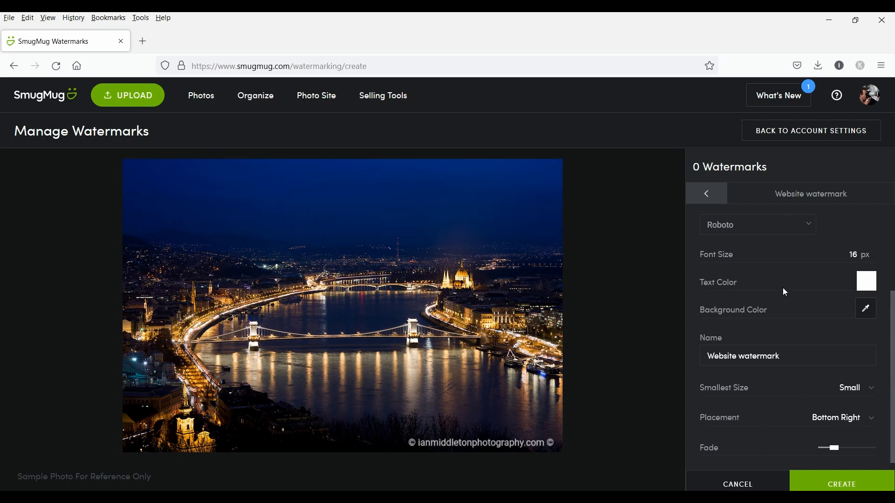
left_click(840, 482)
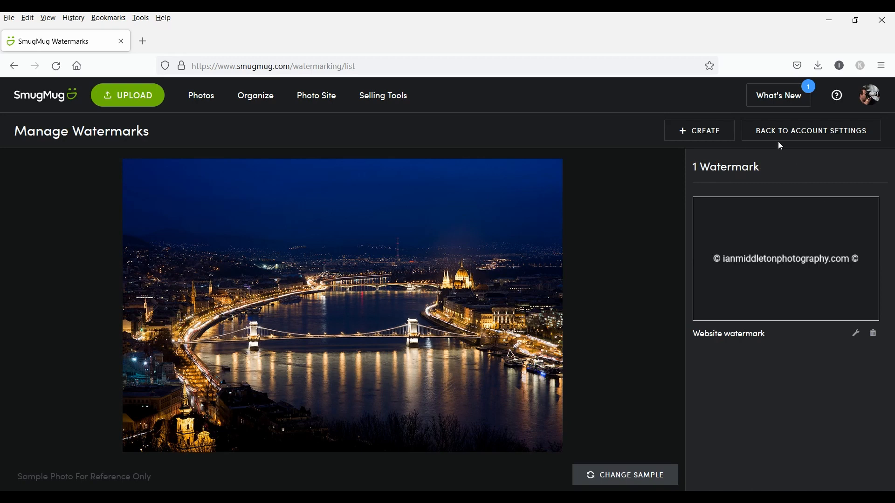
- Start another new watermark and set its type to Image
left_click(703, 132)
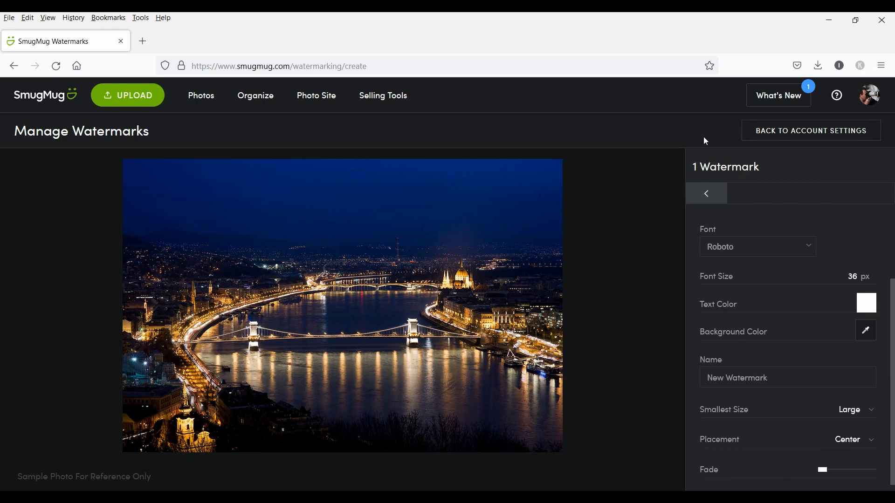
scroll(793, 298, "up", 2)
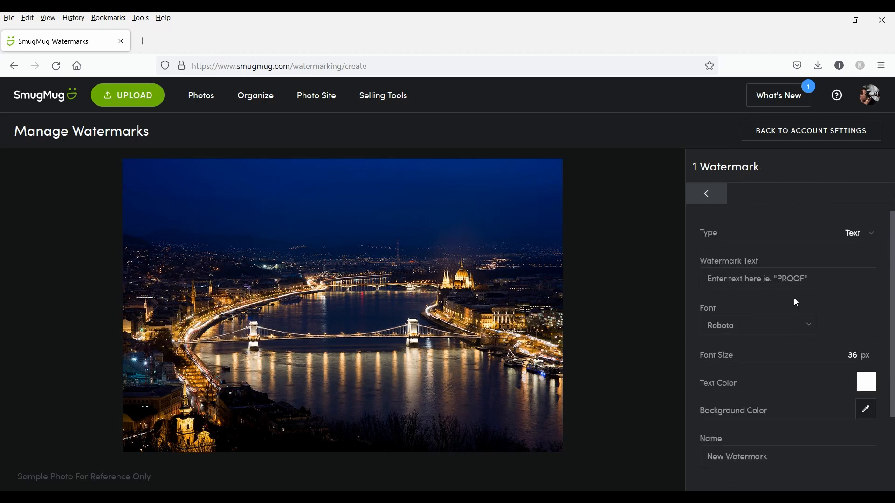
left_click(867, 238)
left_click(856, 252)
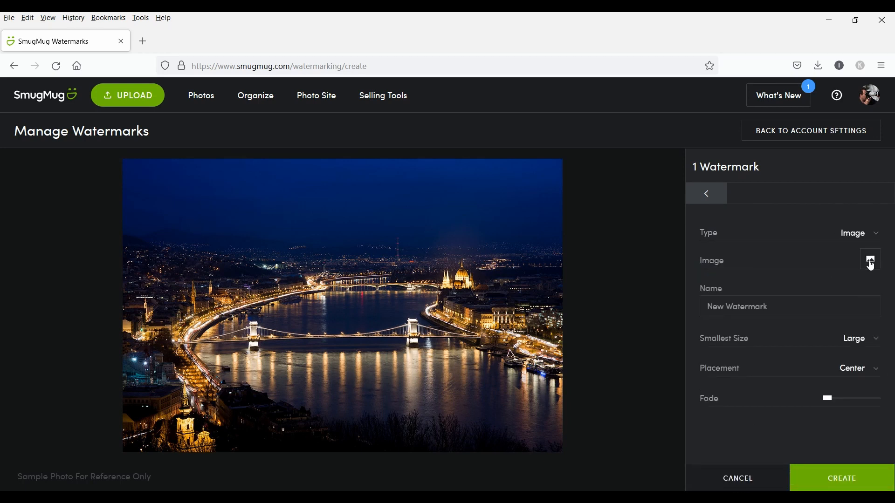
- Choose the horizontal logo with text from SmugMug's Watermark Images gallery as the watermark image
left_click(870, 259)
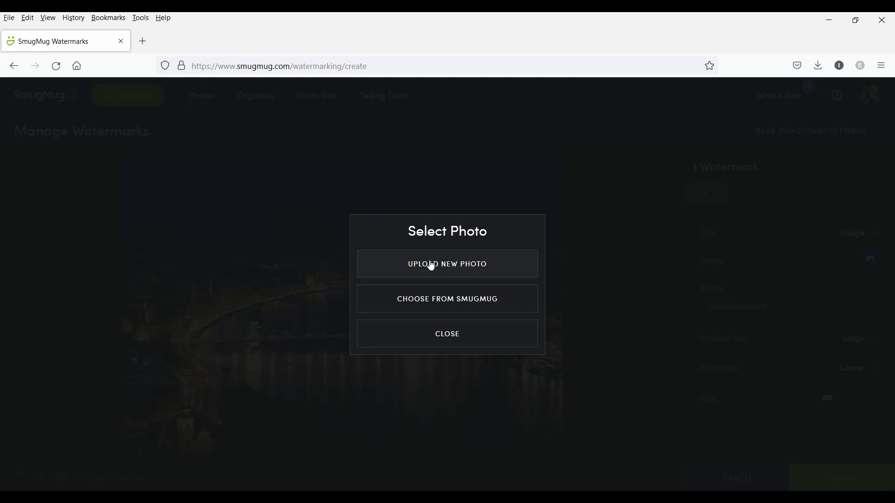
left_click(471, 303)
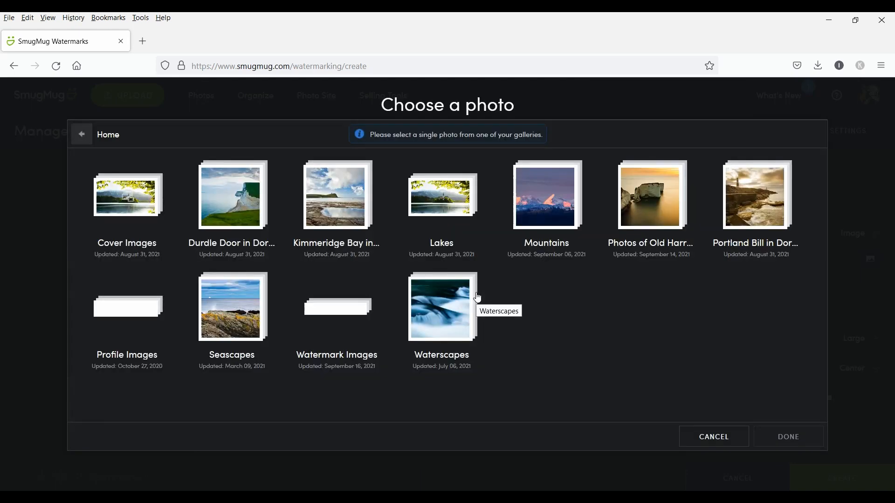
left_click(339, 320)
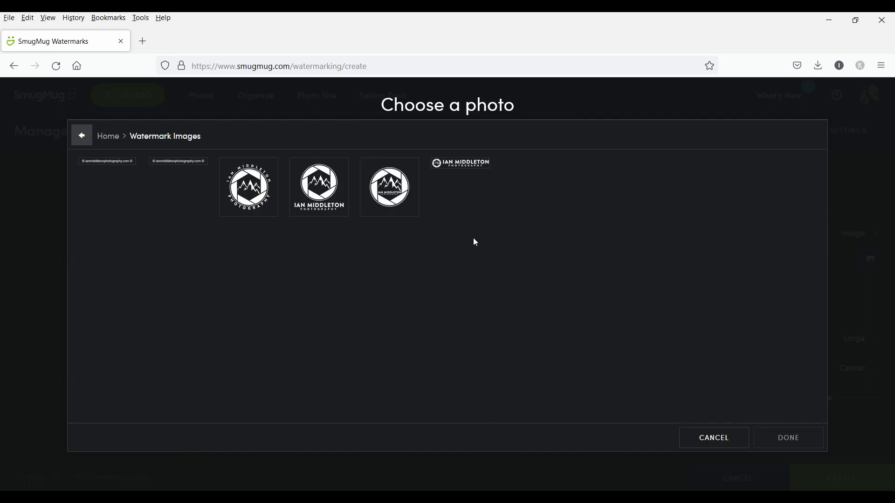
left_click(446, 169)
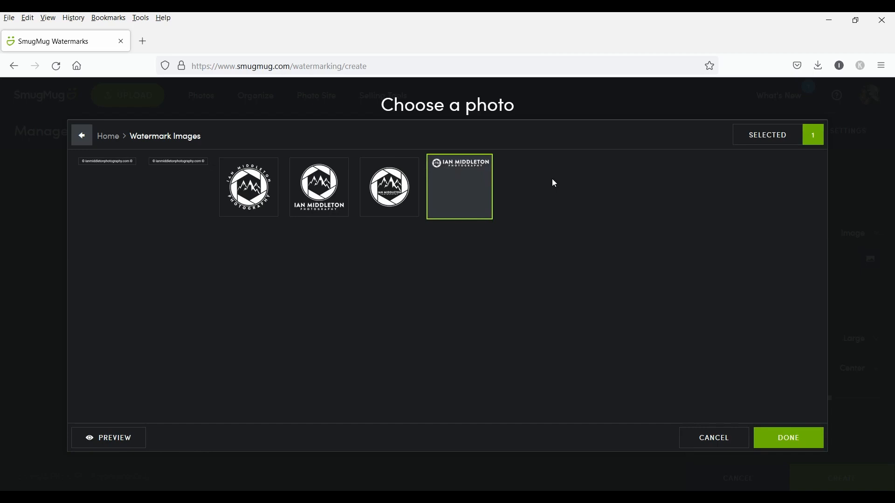
left_click(791, 441)
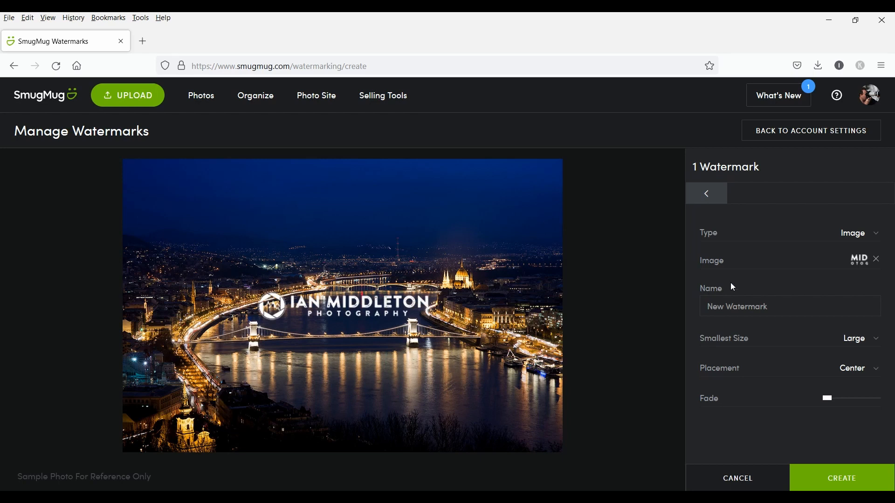
- Set the logo watermark's placement to Bottom Right and fade it by about three quarters
left_click(867, 369)
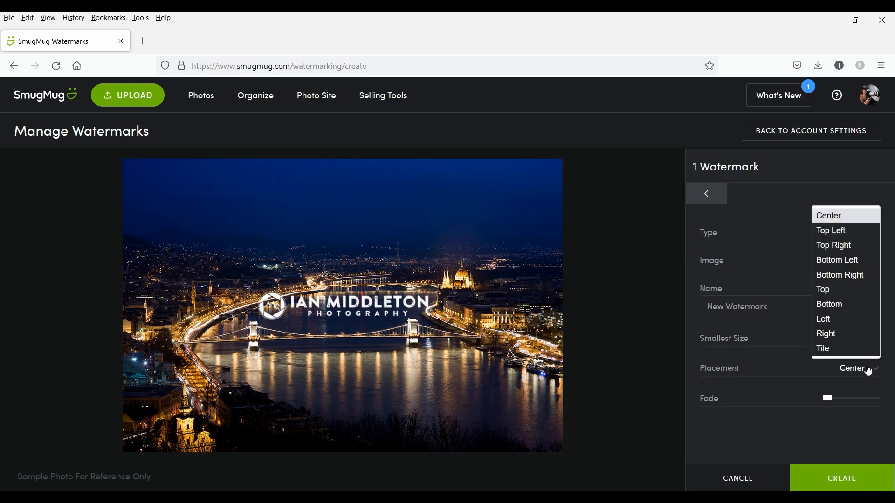
left_click(850, 274)
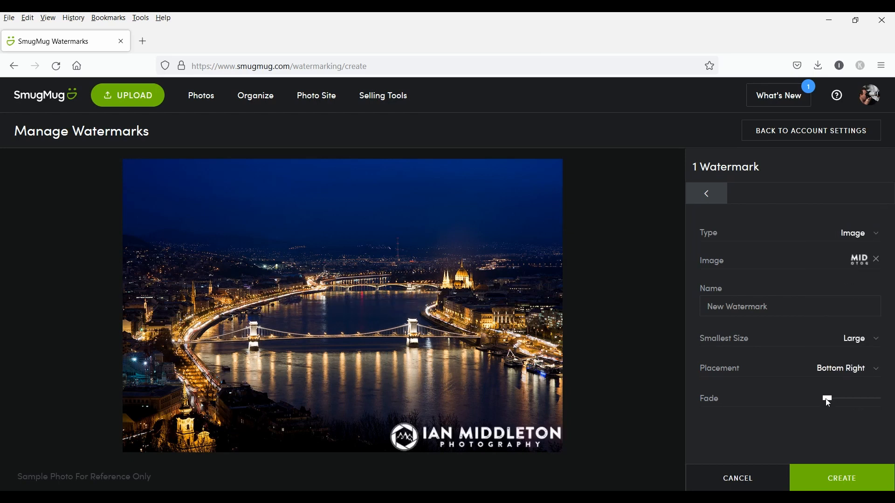
left_click_drag(828, 399, 867, 400)
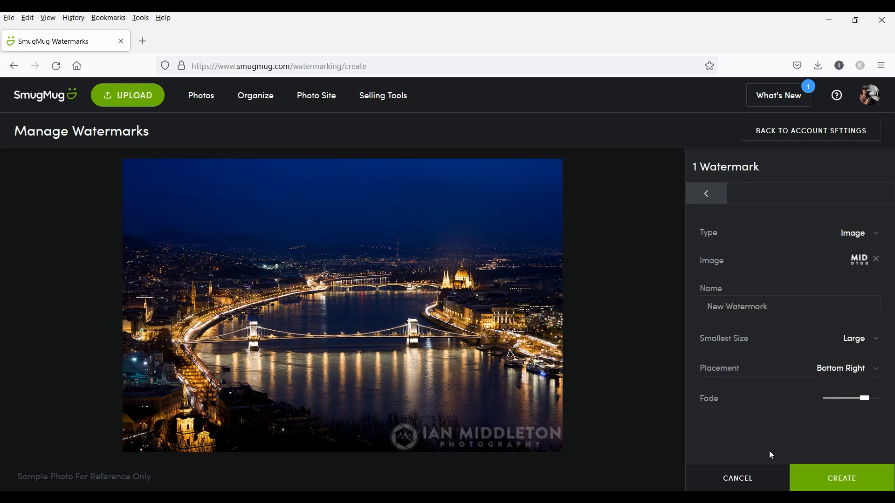
- Set the smallest size to Small, name the watermark "Logo watermark", and create it
left_click(853, 340)
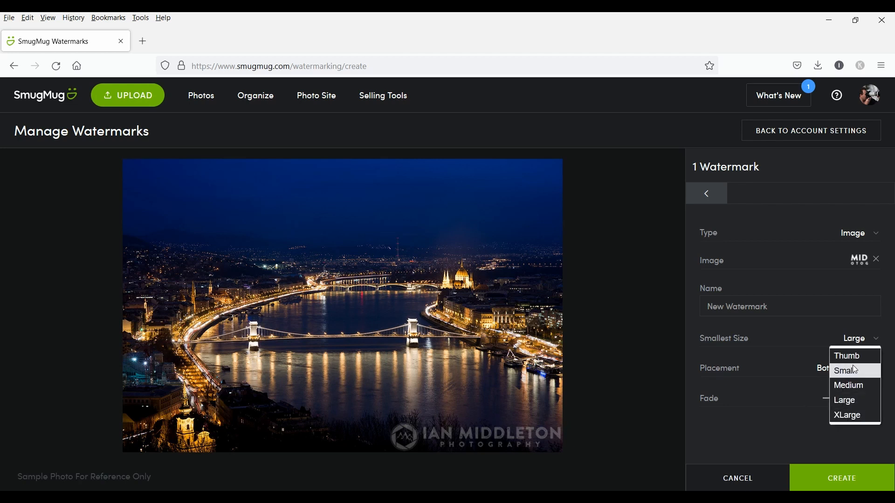
left_click(854, 370)
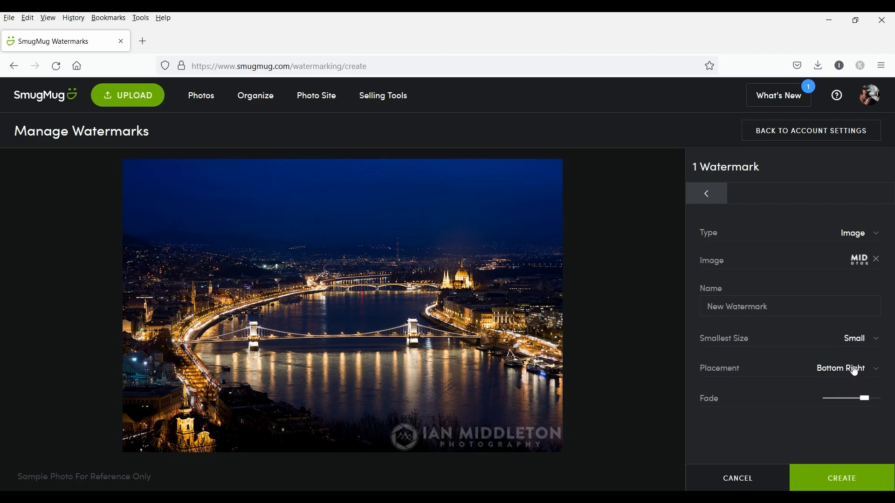
left_click(724, 306)
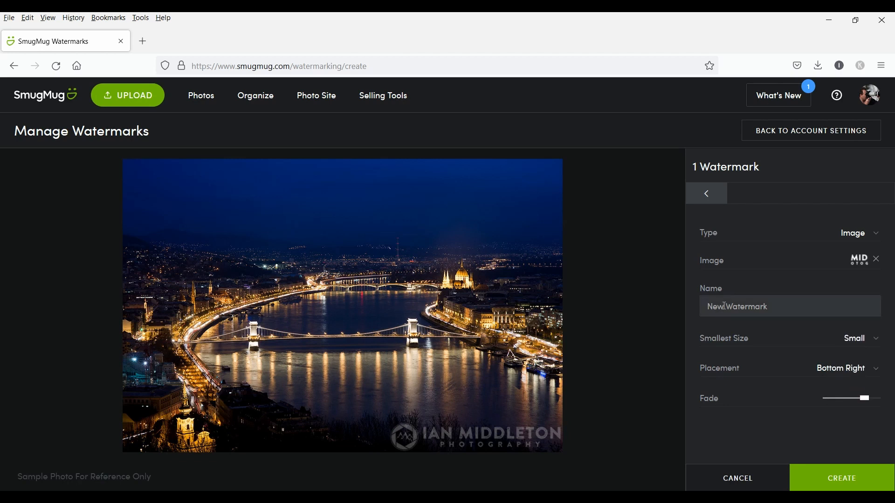
type("Logo watermark")
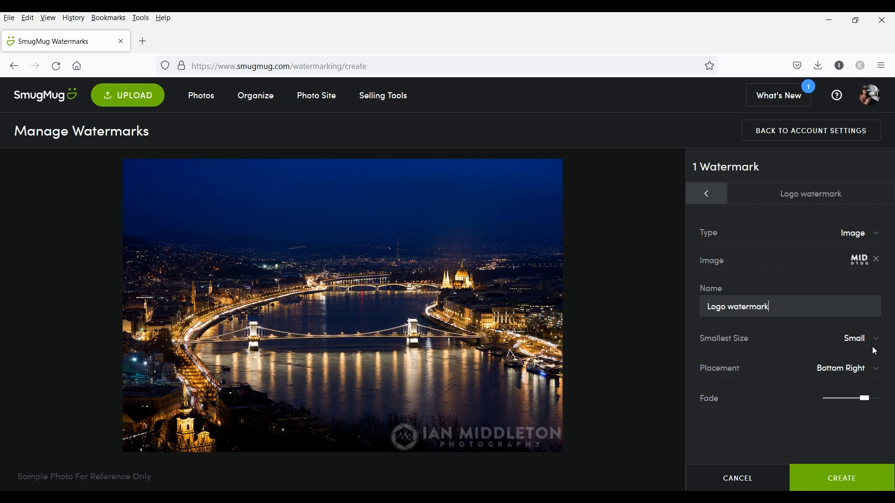
left_click(842, 472)
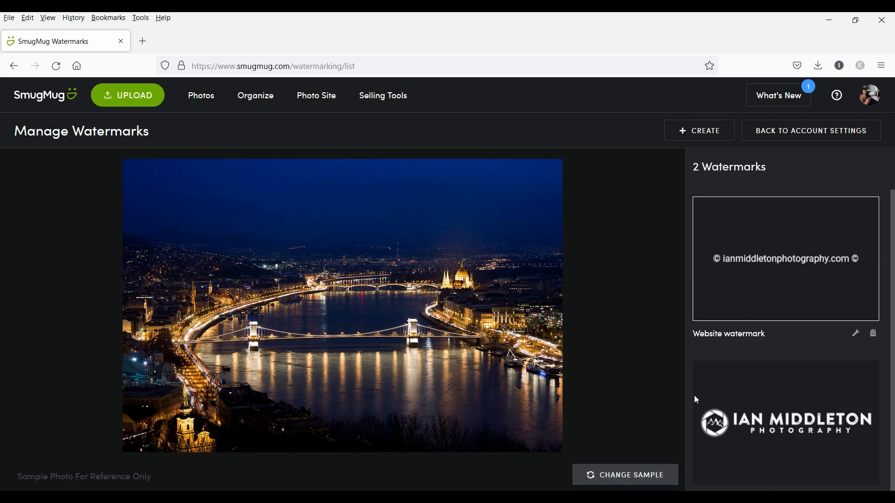
- Compare the logo watermark and the website watermark on the night city sample photo
left_click(771, 421)
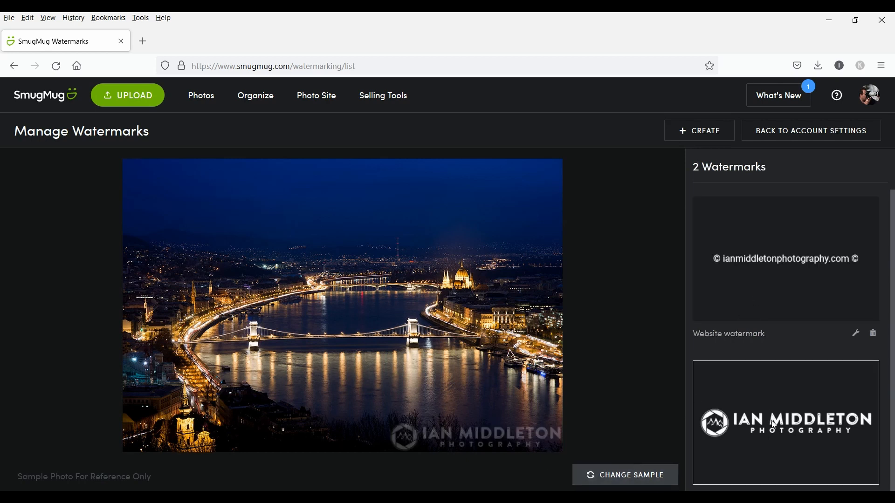
left_click(770, 277)
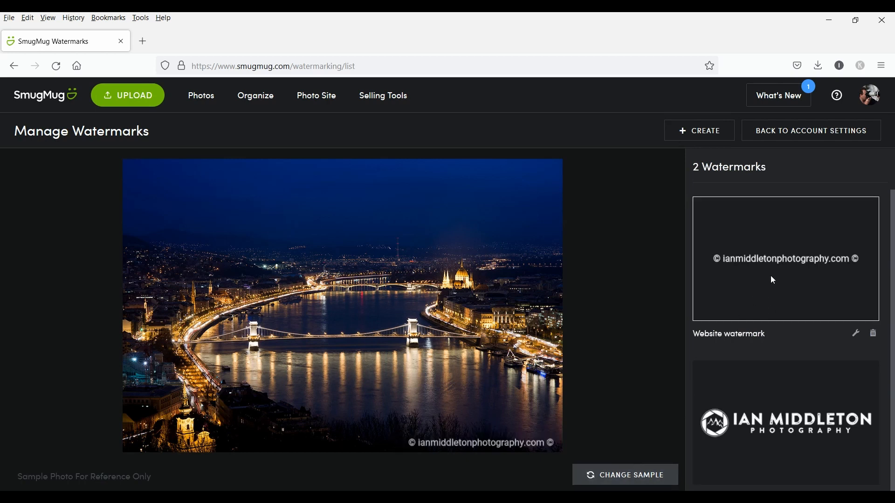
left_click(791, 420)
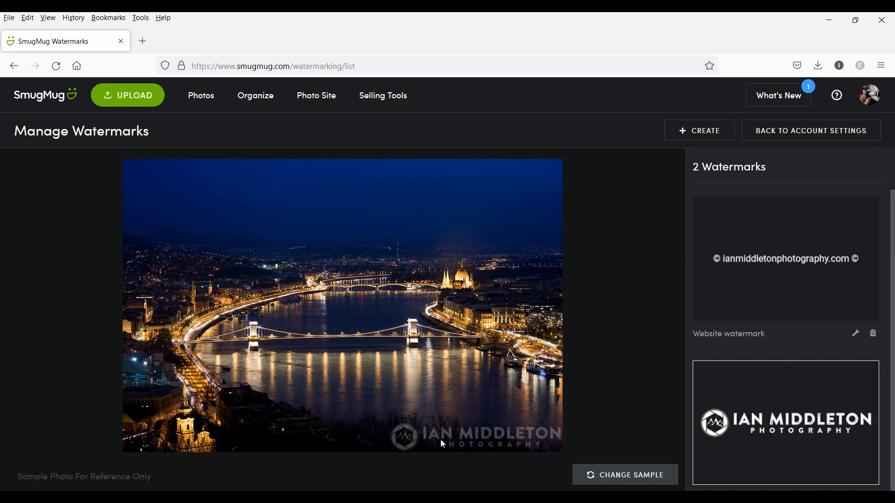
- Cycle through the sample photos to check how the logo watermark looks on each
left_click(625, 478)
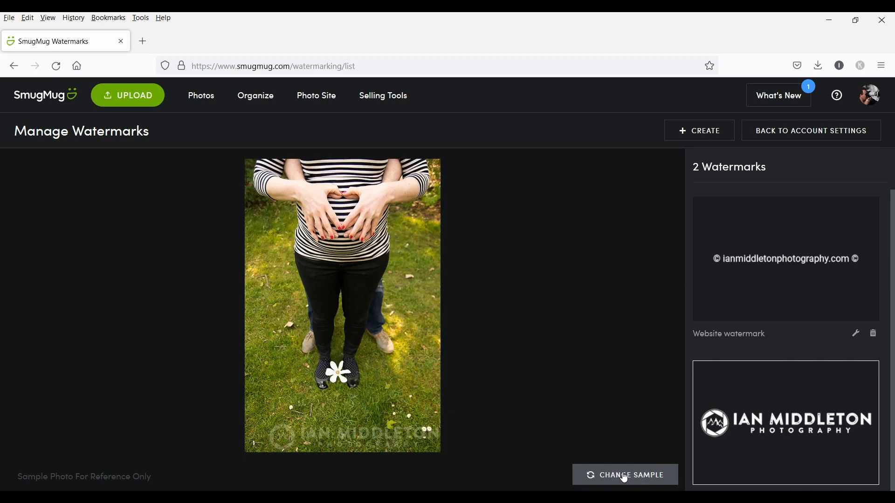
left_click(625, 477)
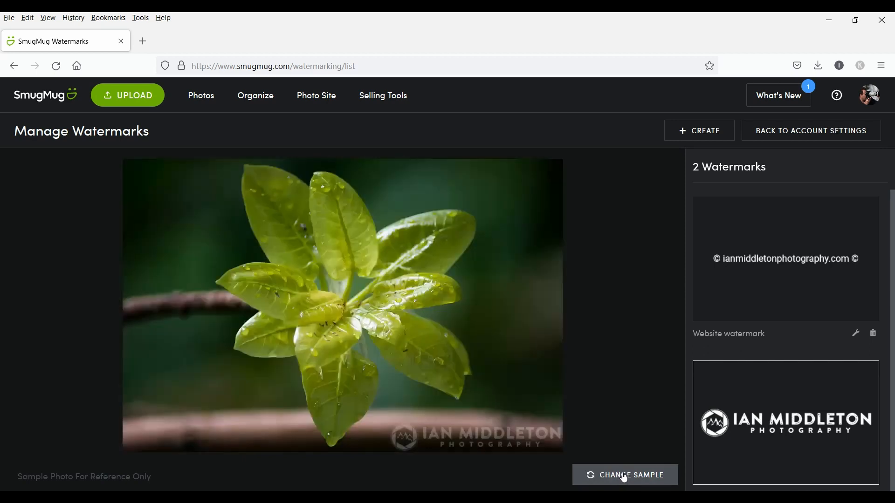
left_click(625, 478)
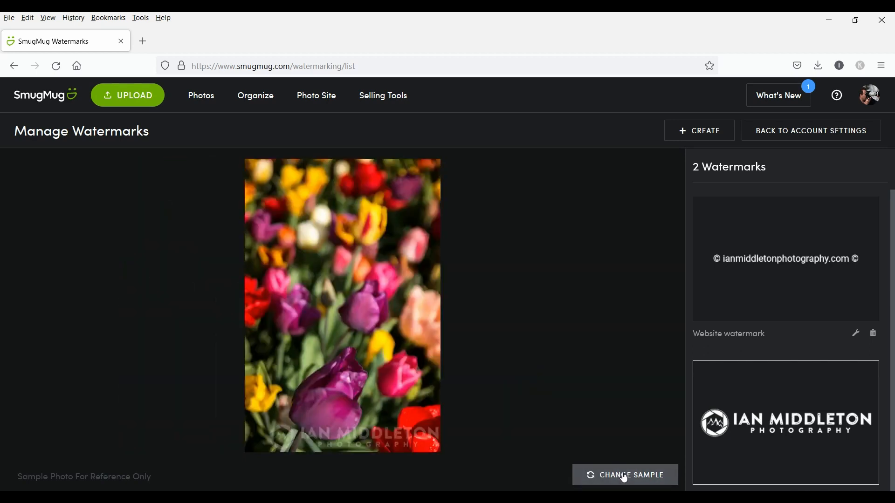
left_click(624, 478)
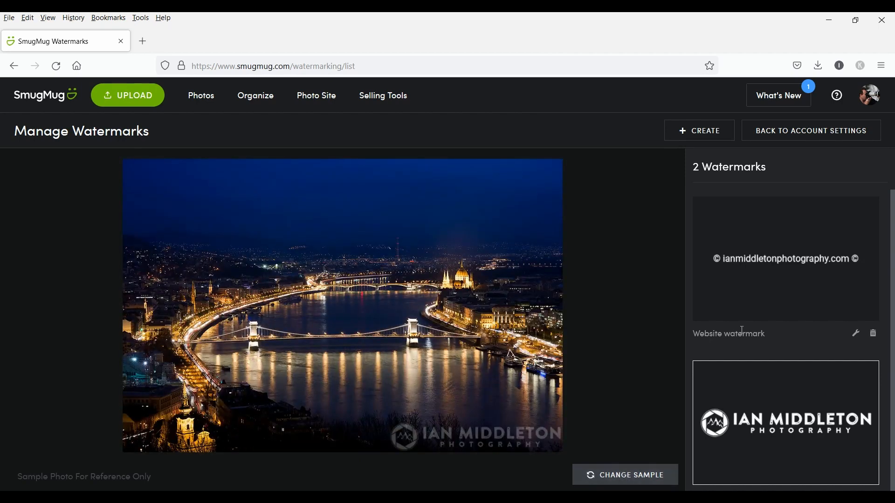
- Check the website watermark on the other sample photos and switch back to the logo watermark on the tulip photo
left_click(761, 251)
left_click(643, 474)
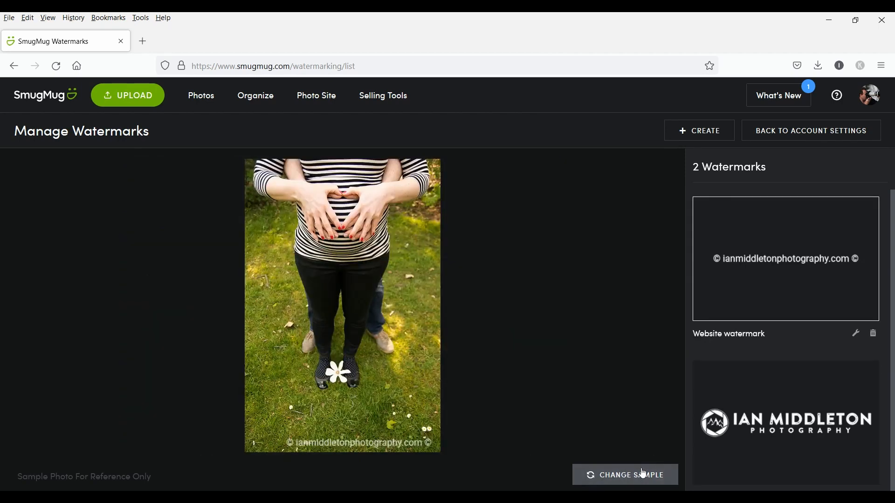
left_click(643, 473)
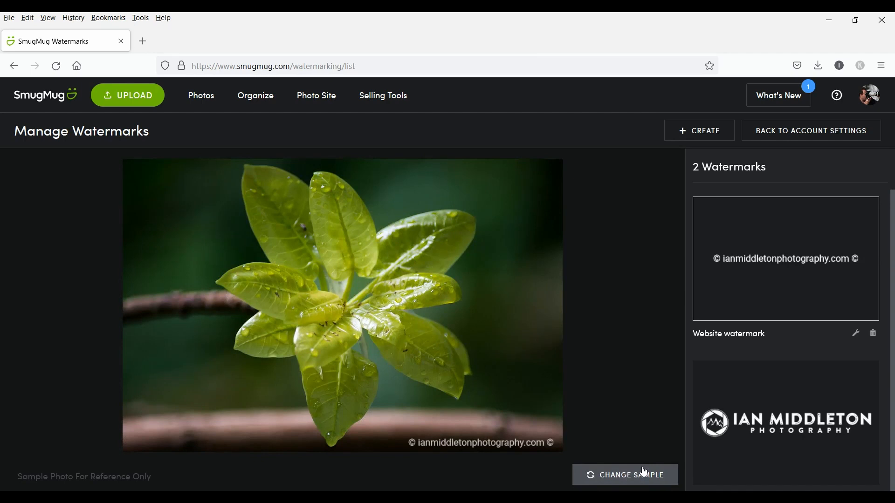
left_click(644, 474)
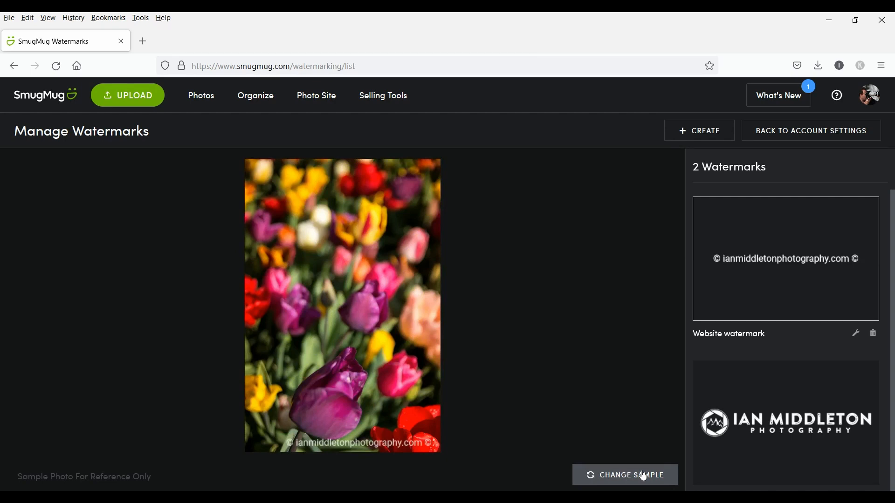
left_click(794, 404)
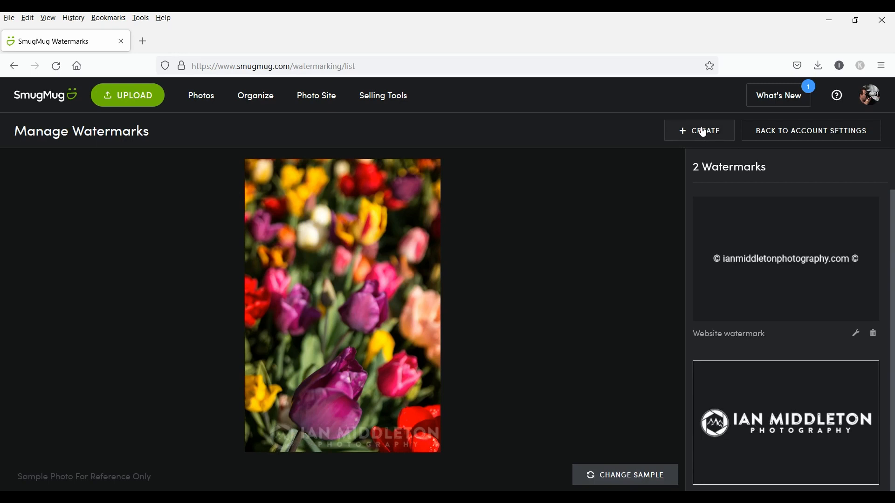
- Leave the watermark manager for the Organizer and select only the Mountains gallery
left_click(823, 132)
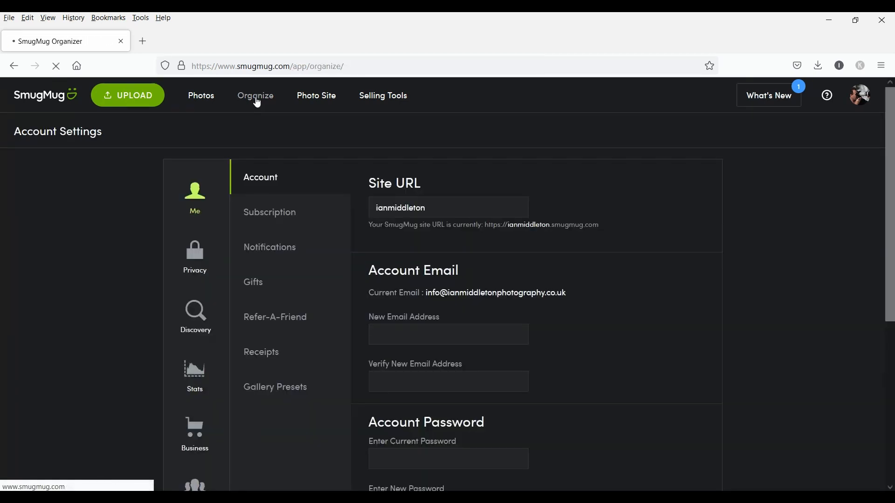
left_click(256, 98)
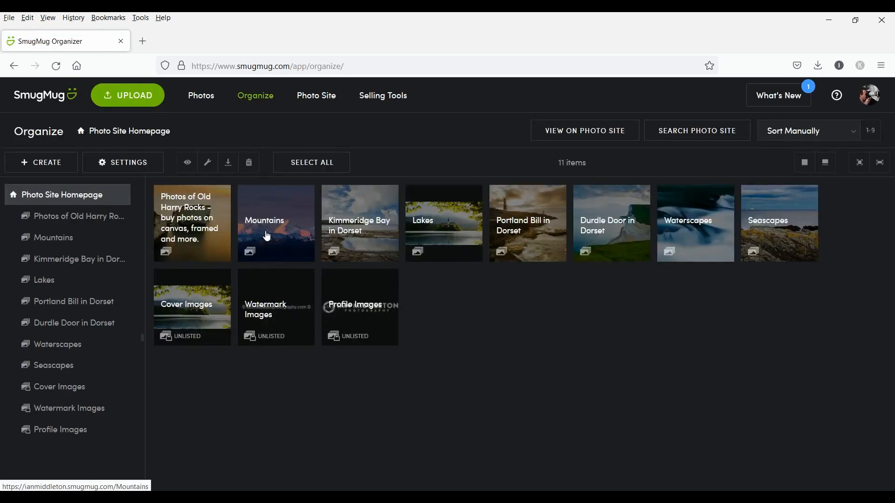
left_click(267, 236)
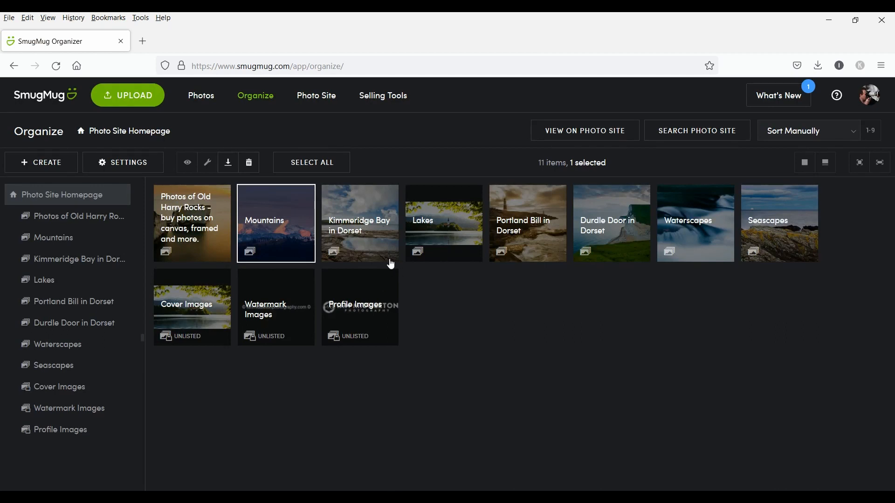
left_click(375, 251)
left_click(435, 250)
left_click(345, 247)
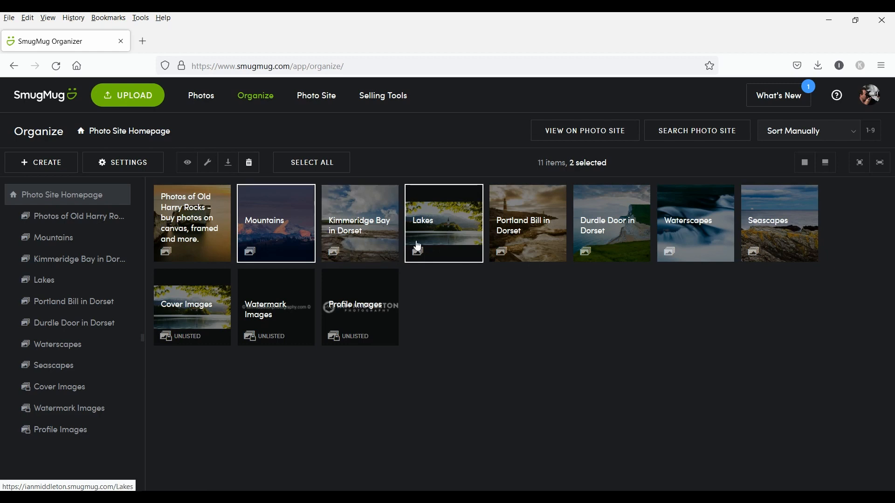
left_click(419, 246)
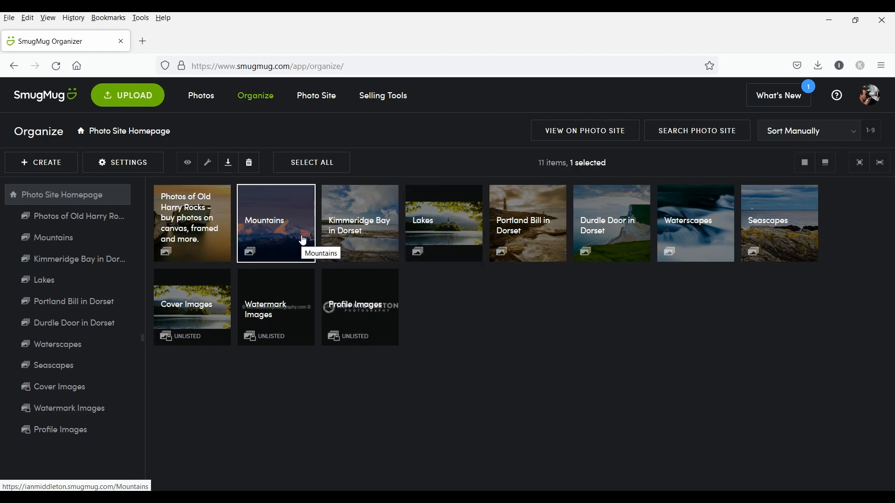
- Turn on Apply Watermark in the Mountains gallery's photo protection settings and choose "Website watermark"
left_click(131, 164)
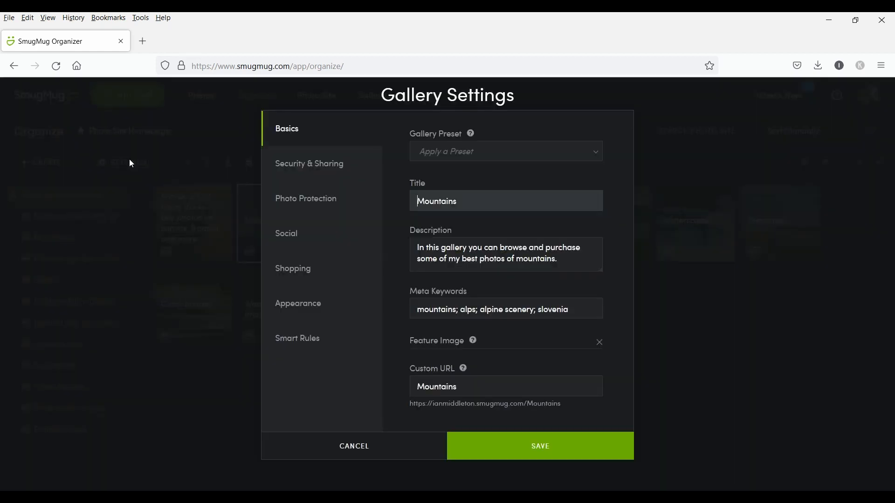
left_click(329, 199)
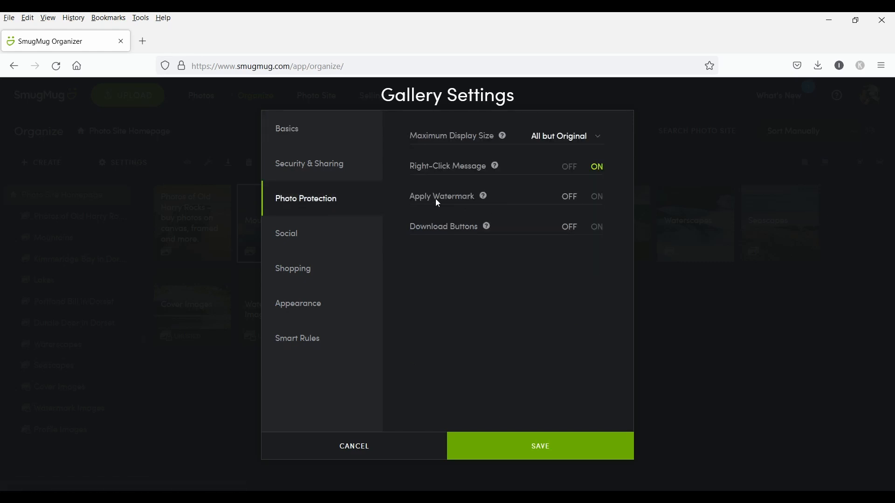
left_click(599, 199)
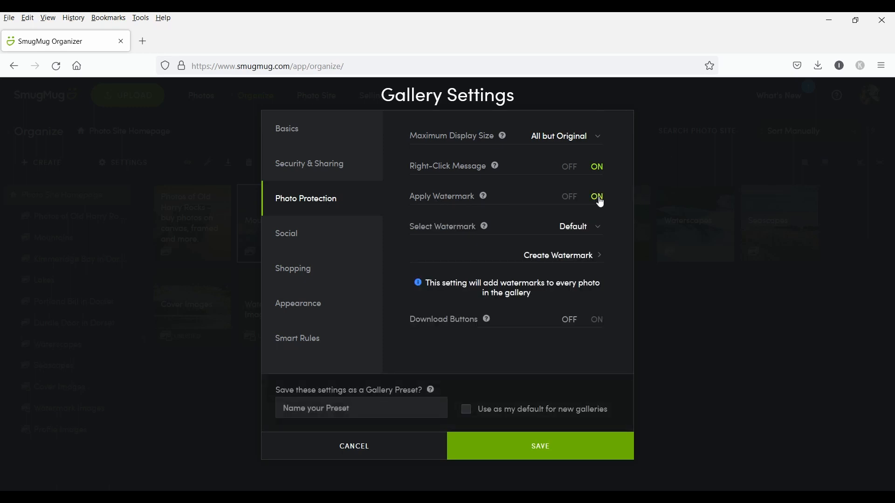
left_click(597, 228)
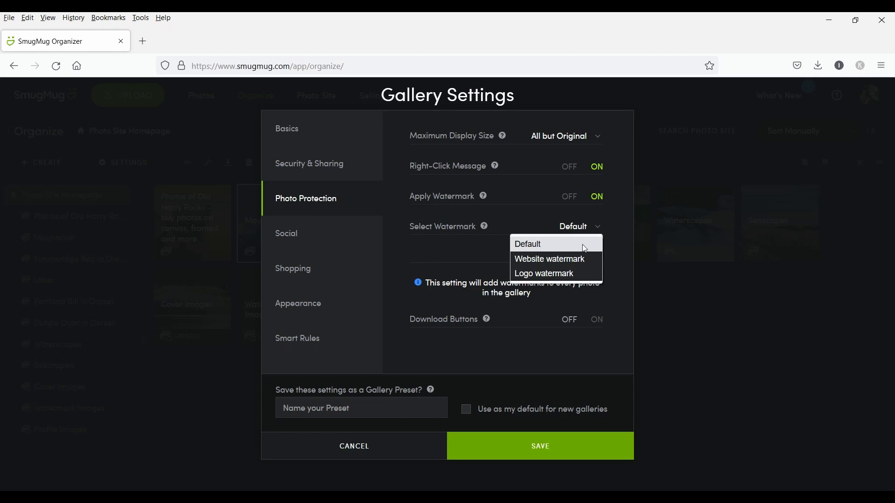
left_click(576, 259)
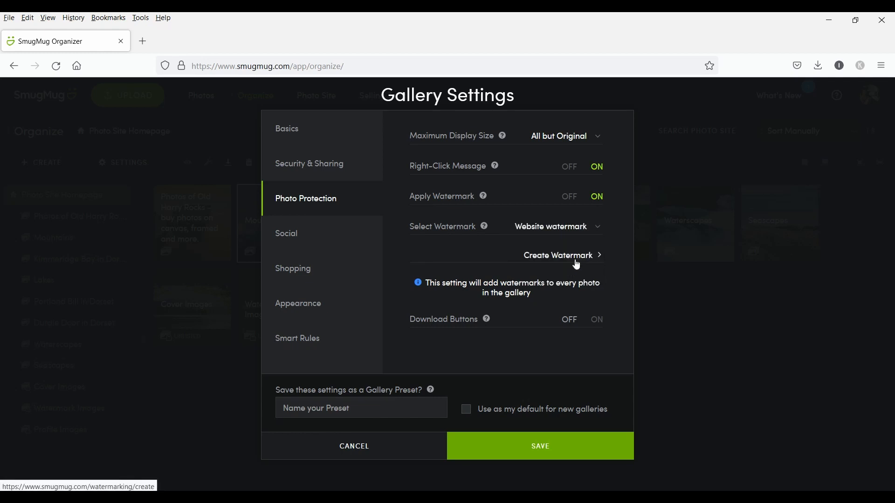
- Look at the Create Watermark page, close it, and save the Mountains gallery settings
left_click(551, 256)
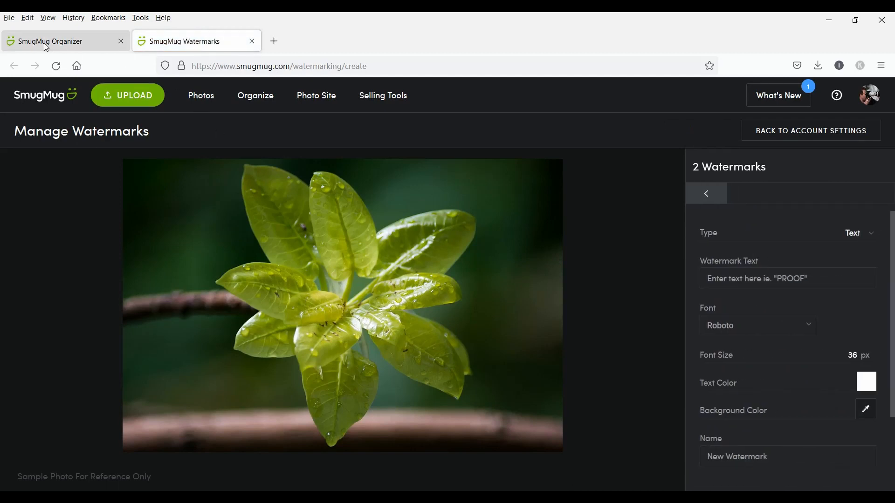
left_click(251, 41)
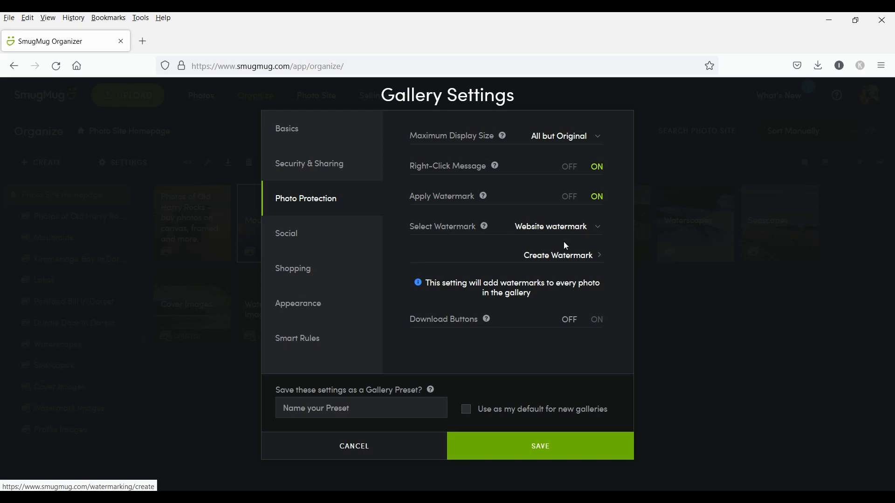
left_click(523, 448)
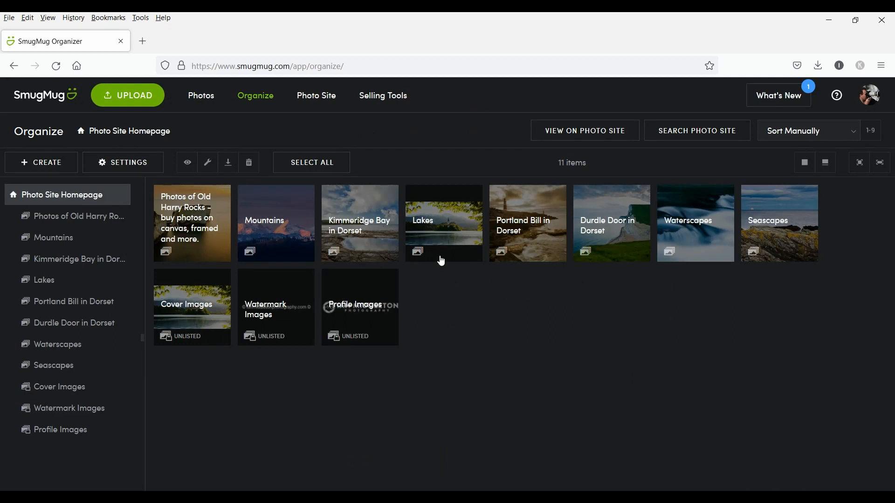
- Open the photo site in a new tab and check the website watermark on the Mountains gallery's photos
right_click(310, 95)
left_click(331, 105)
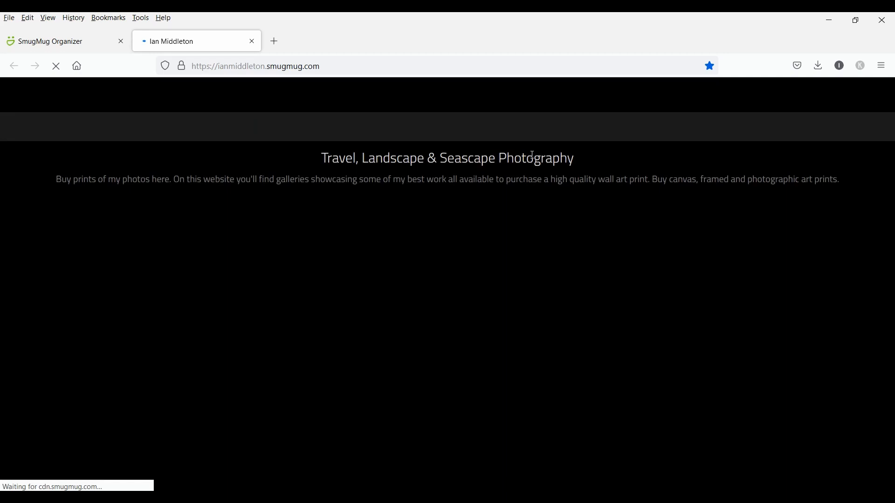
scroll(551, 279, "down", 3)
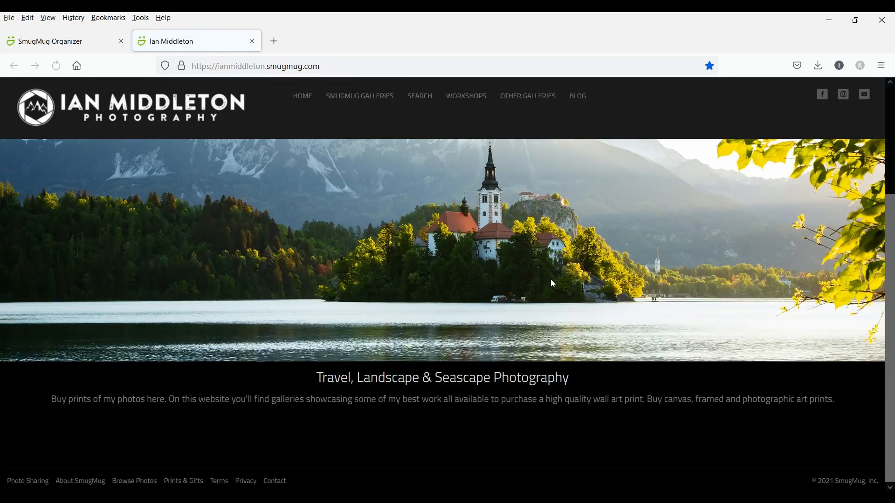
scroll(551, 283, "down", 4)
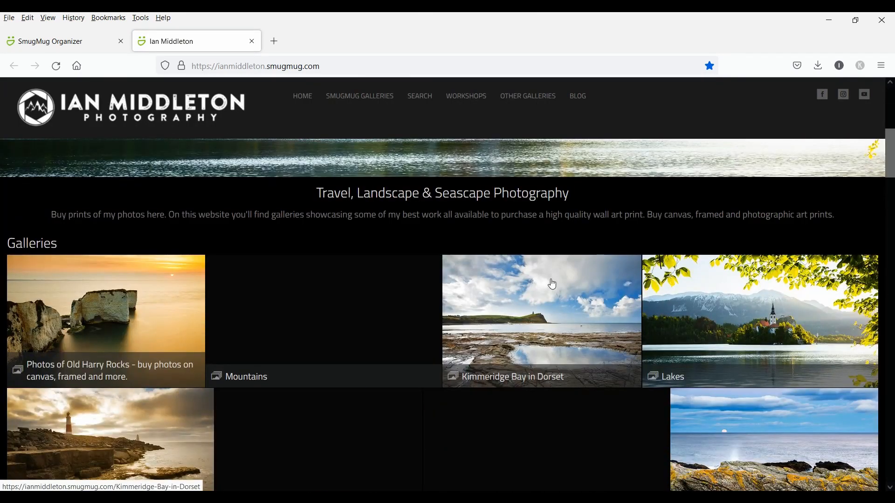
scroll(552, 284, "down", 2)
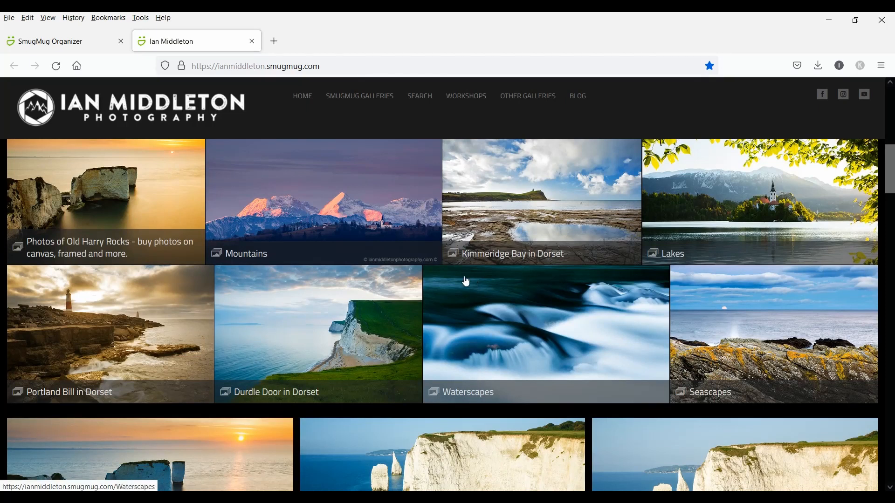
left_click(304, 203)
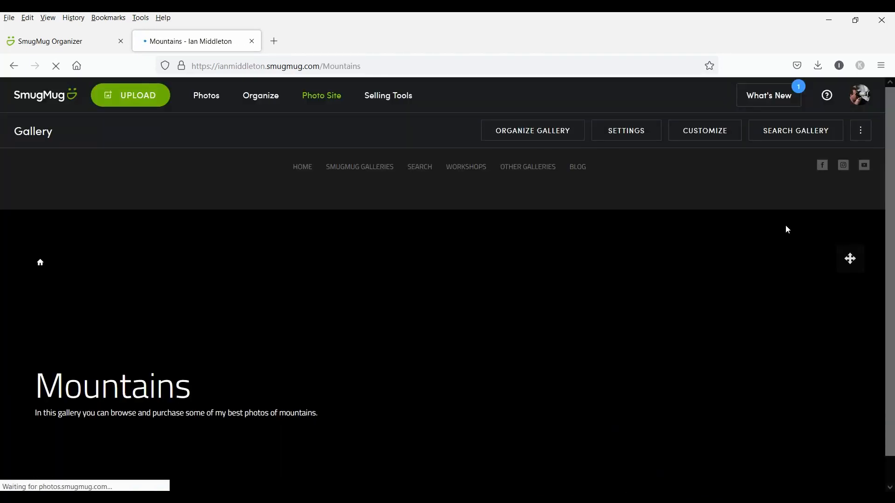
scroll(787, 229, "down", 5)
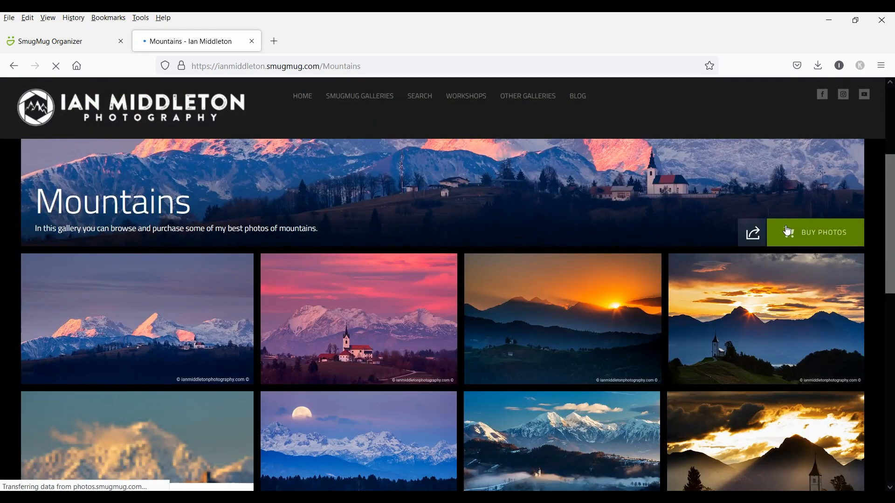
scroll(788, 261, "down", 2)
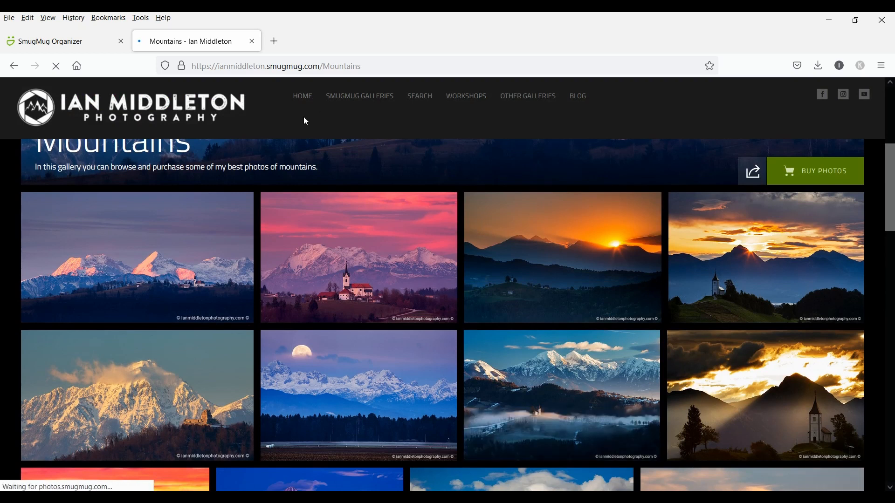
- Change the Mountains gallery's watermark to "Logo watermark" in its photo protection settings and save
left_click(65, 42)
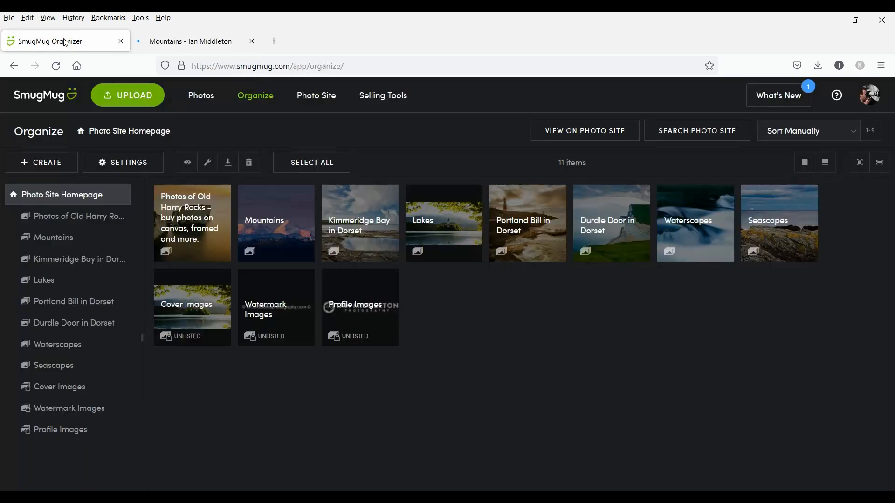
left_click(281, 225)
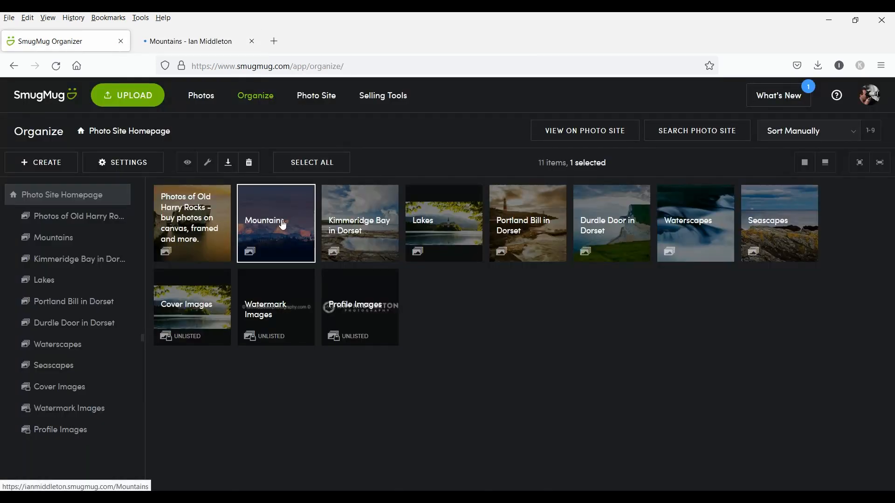
left_click(127, 163)
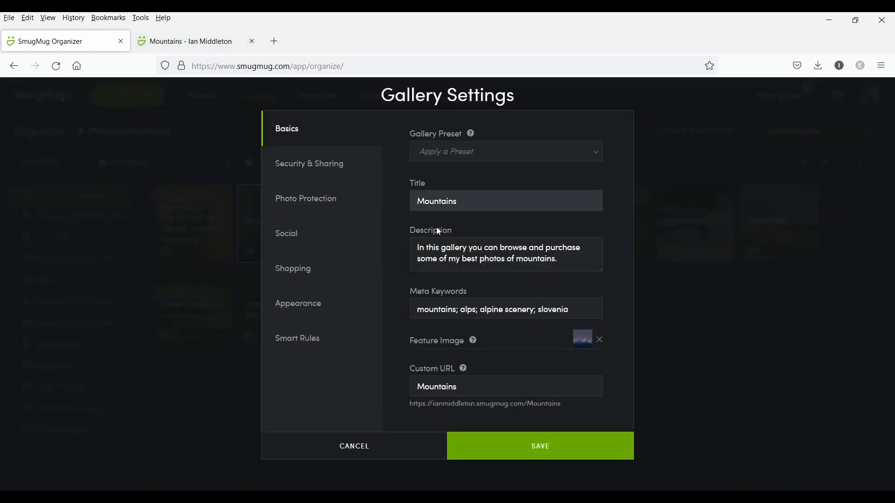
left_click(314, 198)
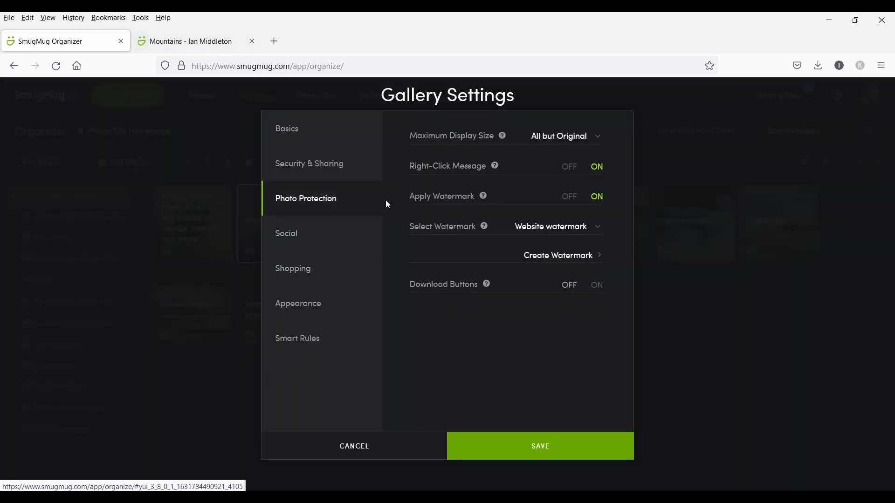
left_click(590, 231)
left_click(566, 273)
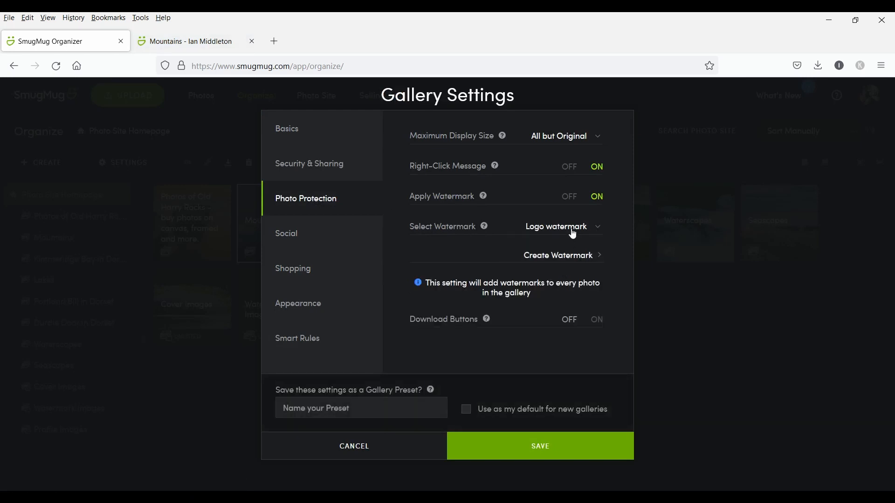
left_click(547, 448)
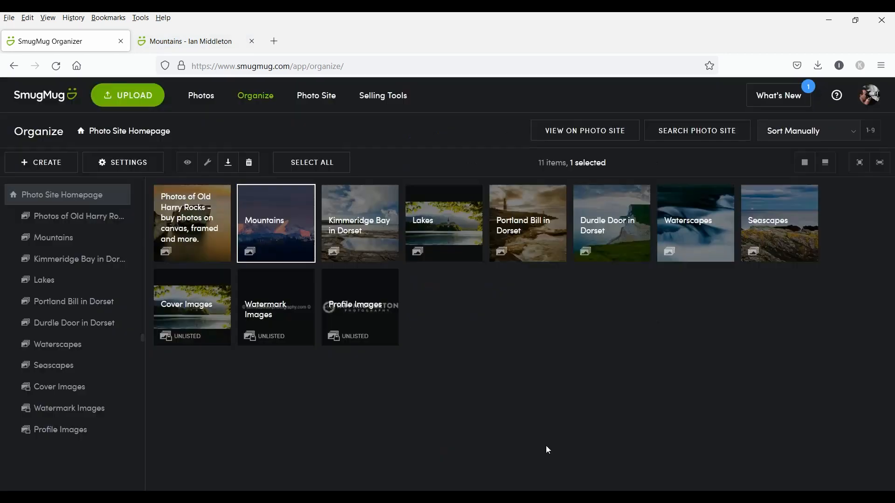
- Reload the public Mountains gallery and check the logo watermark on the thumbnails and the enlarged Prezganje church photo
left_click(176, 41)
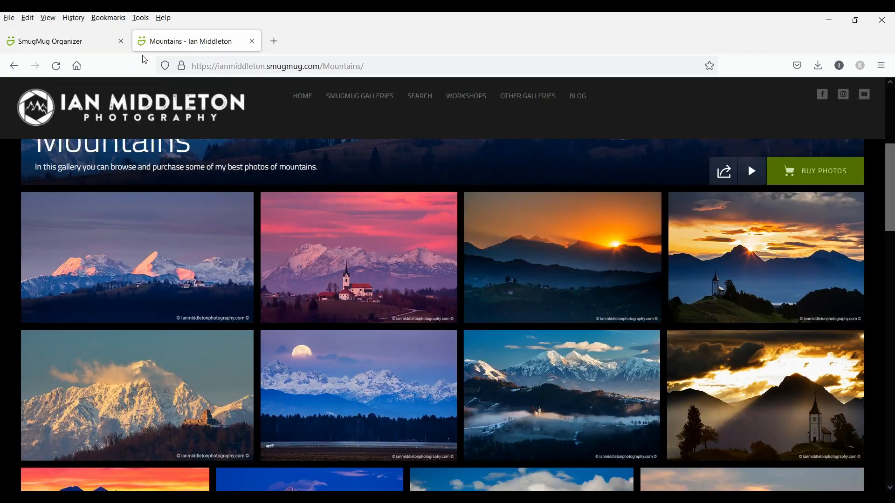
left_click(56, 66)
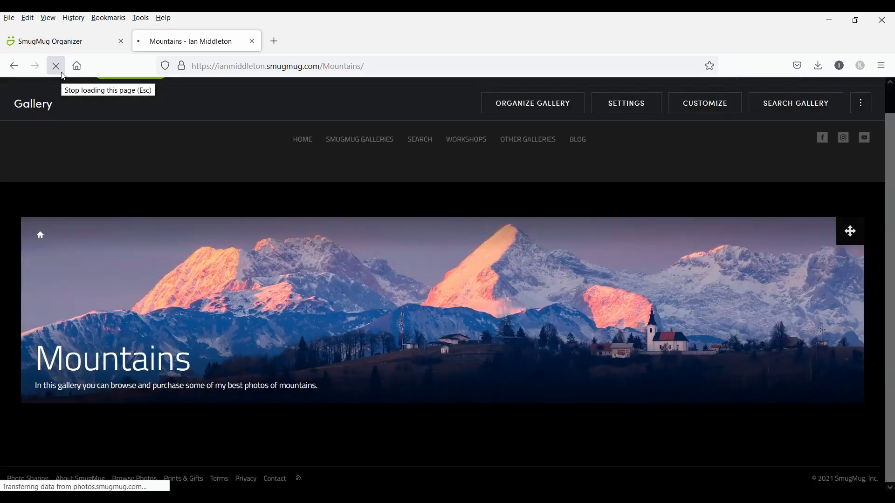
scroll(627, 279, "down", 5)
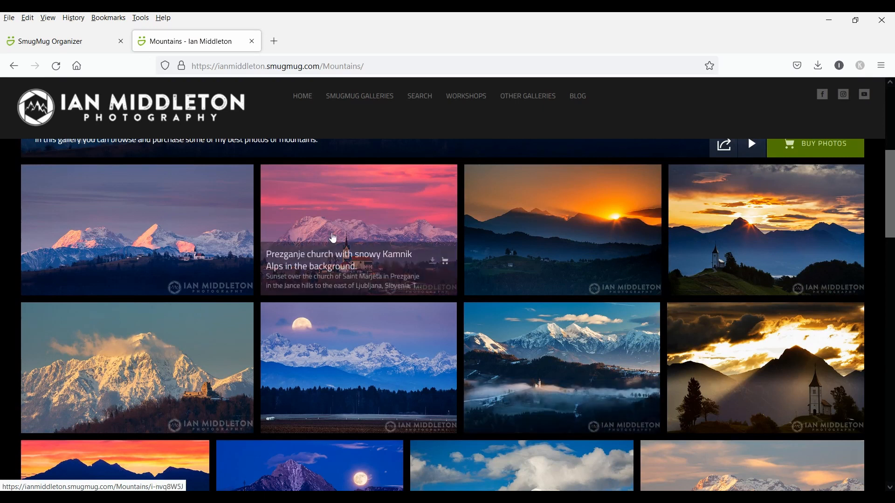
left_click(381, 219)
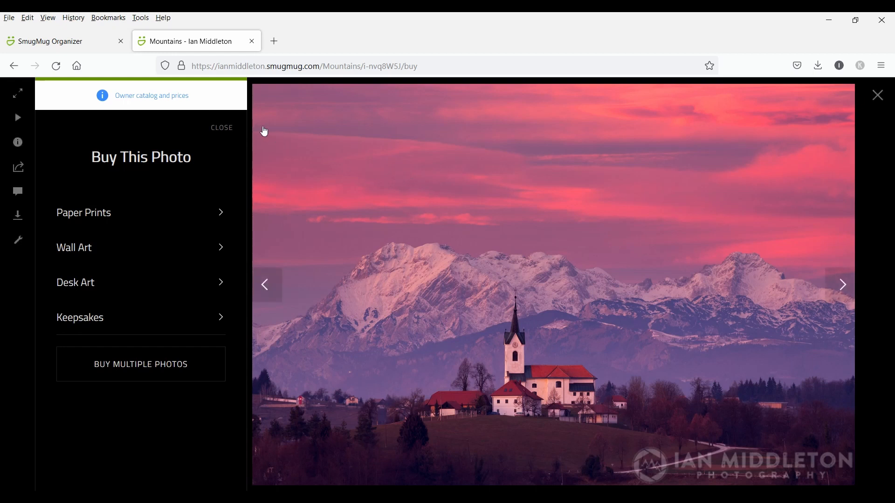
- Return to the Organizer and open the Kimmeridge Bay in Dorset gallery
left_click(64, 45)
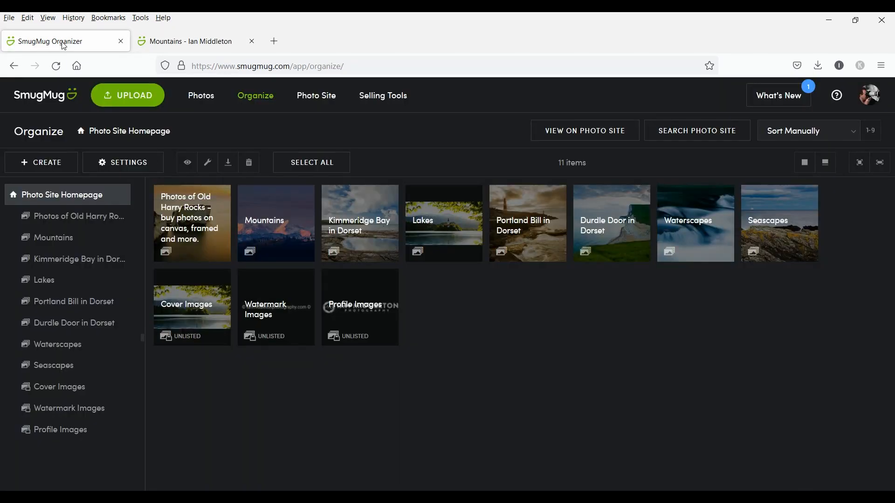
left_click(267, 235)
double_click(377, 231)
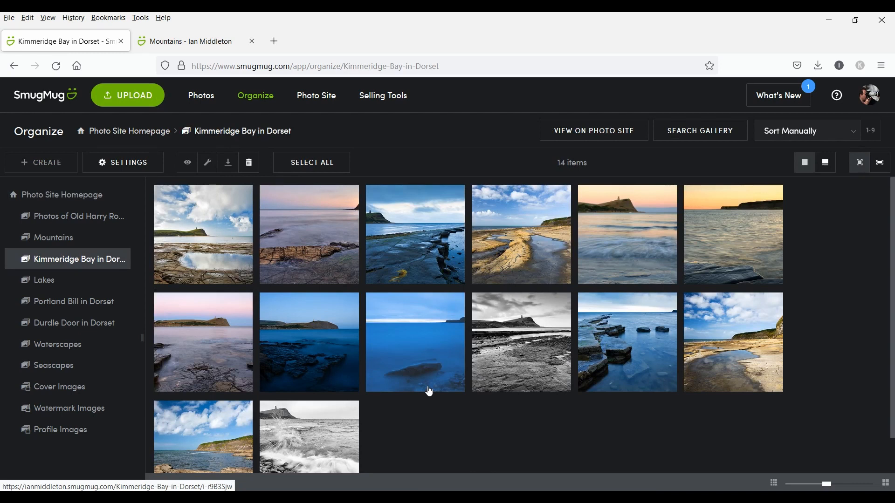
- Apply the "Website watermark" to the first photo in the Kimmeridge Bay in Dorset gallery, save, and close the editor
left_click(225, 251)
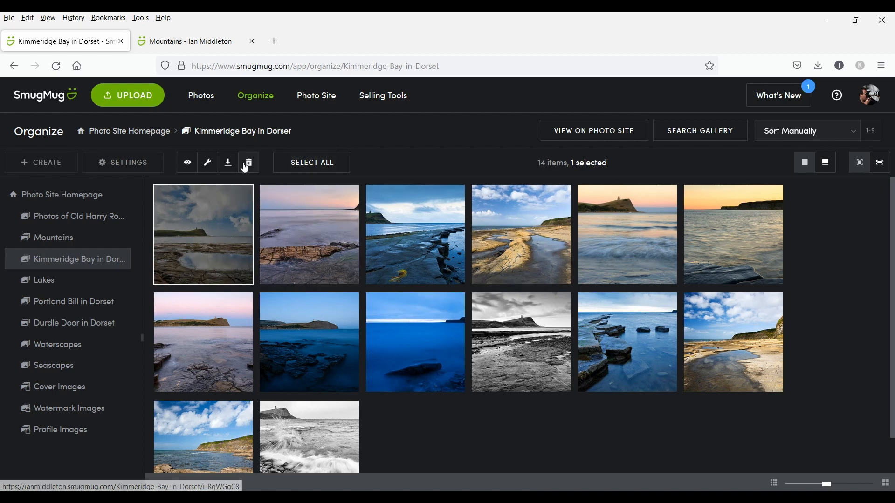
left_click(210, 166)
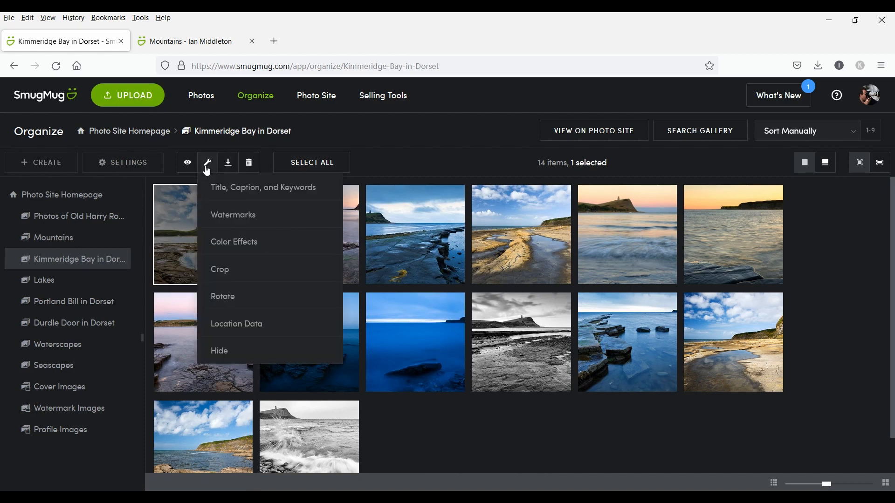
left_click(247, 220)
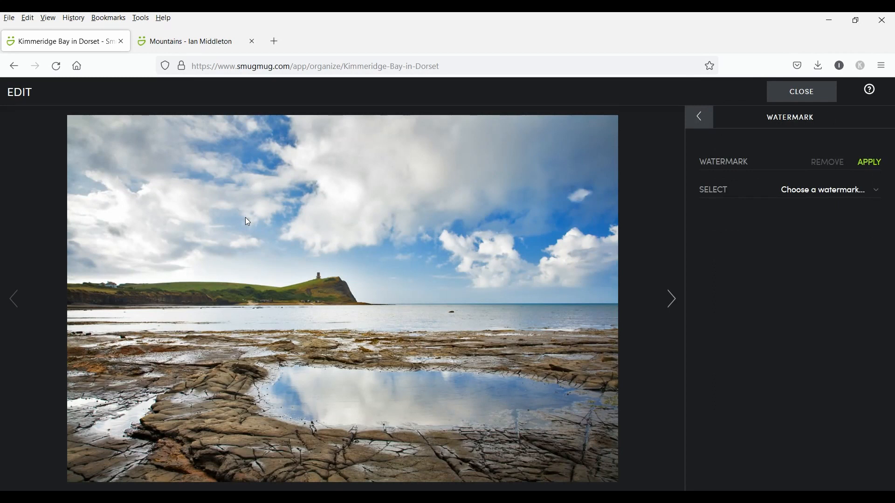
left_click(855, 192)
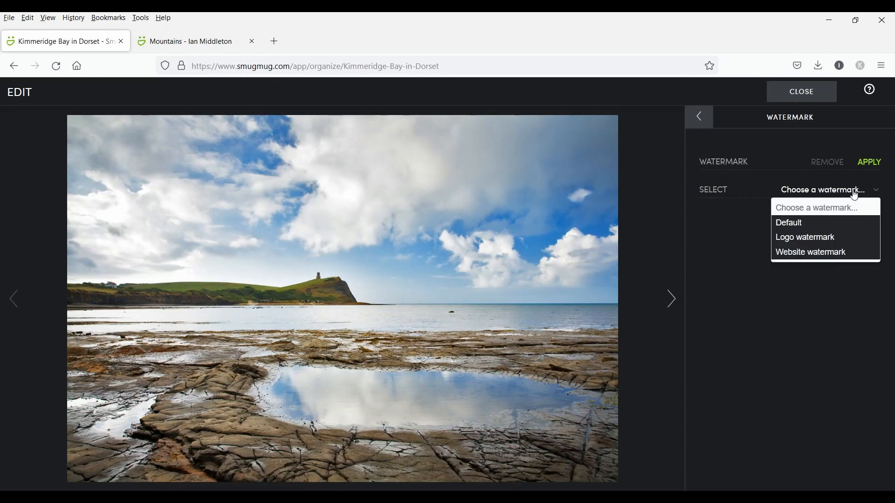
left_click(845, 252)
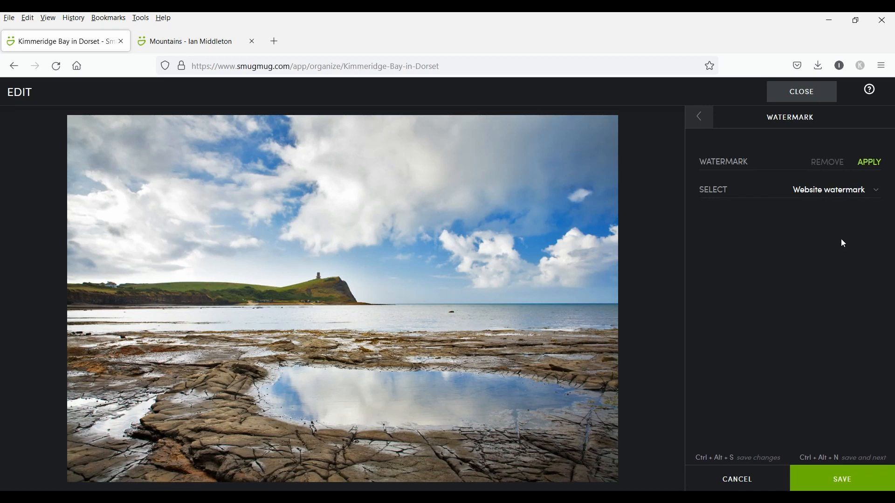
left_click(838, 481)
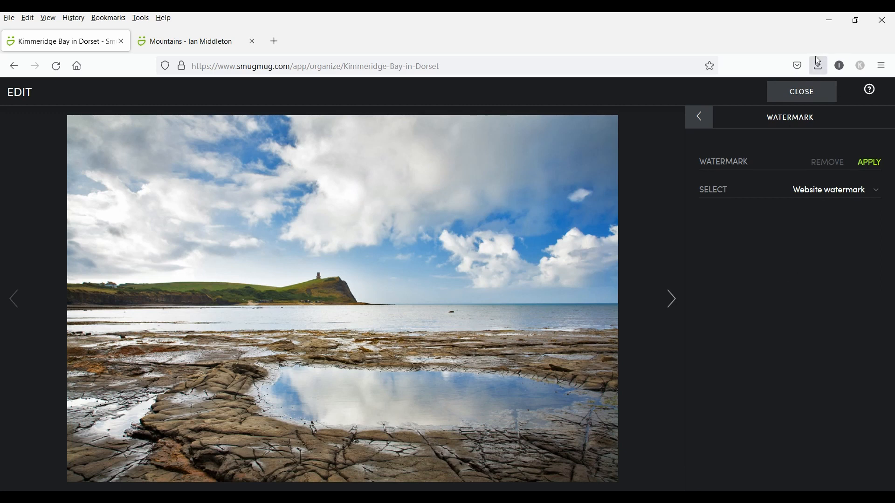
left_click(800, 92)
- Open the Kimmeridge Bay in Dorset gallery on the photo site and check the first two photos enlarged for the watermark
key("ctrl+Tab")
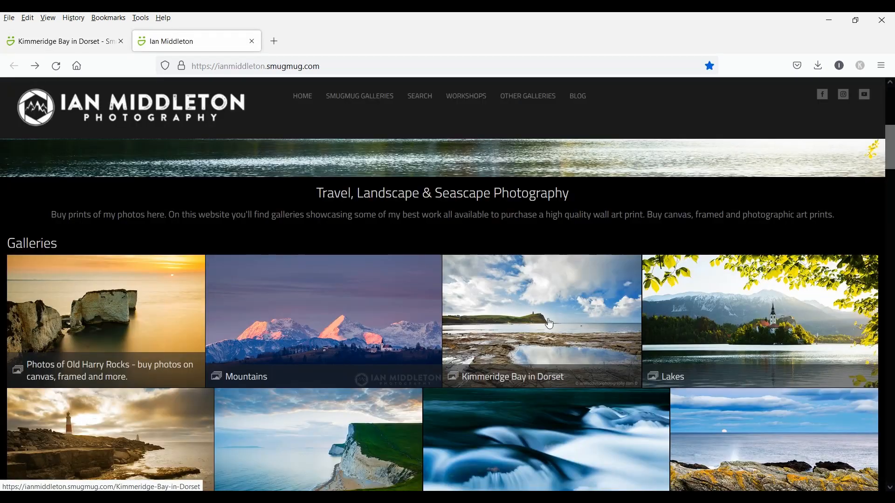
left_click(549, 322)
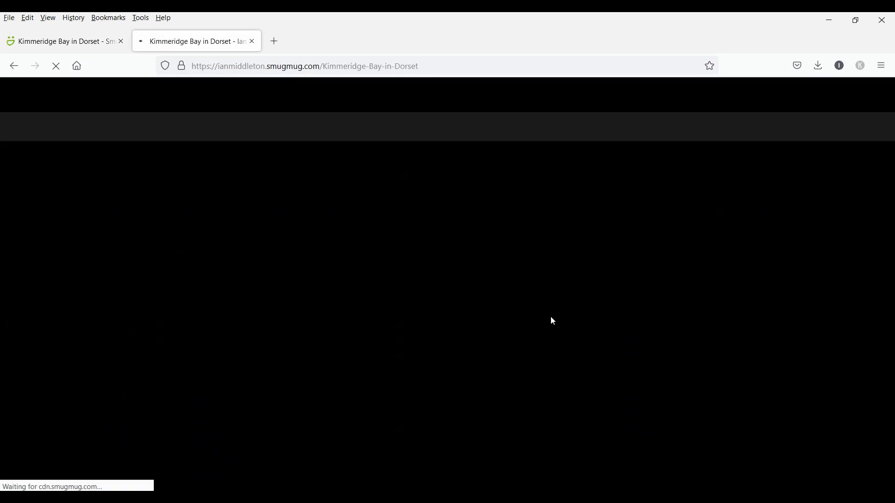
left_click(109, 41)
left_click(173, 42)
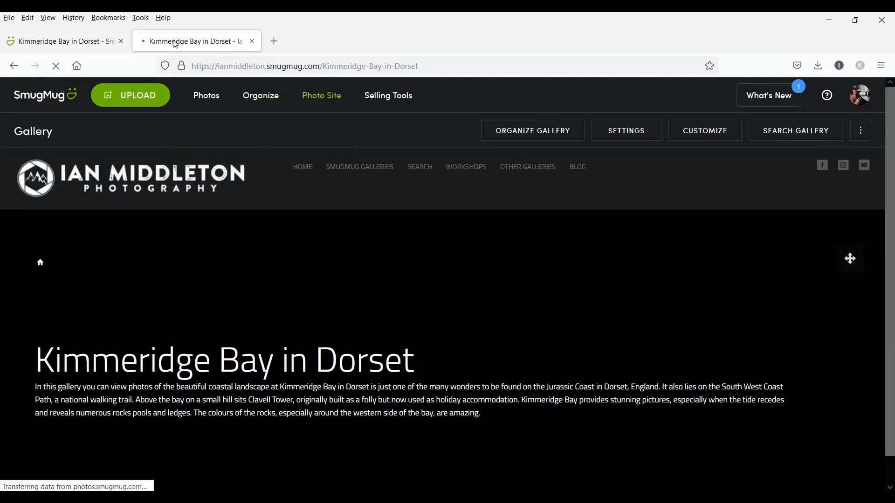
scroll(468, 180, "down", 1)
scroll(468, 185, "down", 5)
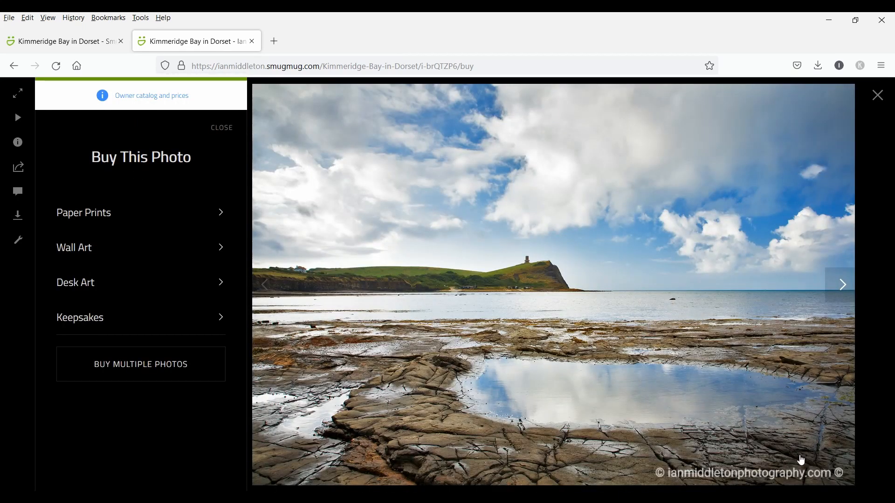
left_click(871, 97)
left_click(344, 169)
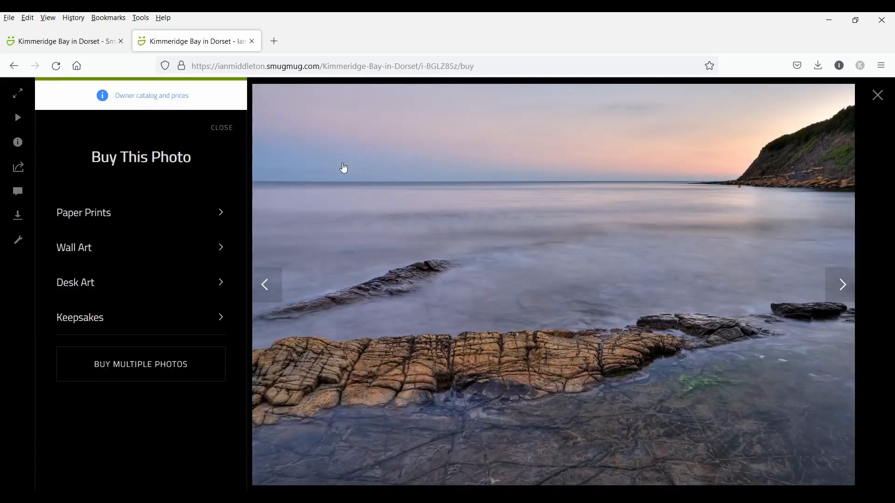
left_click(878, 97)
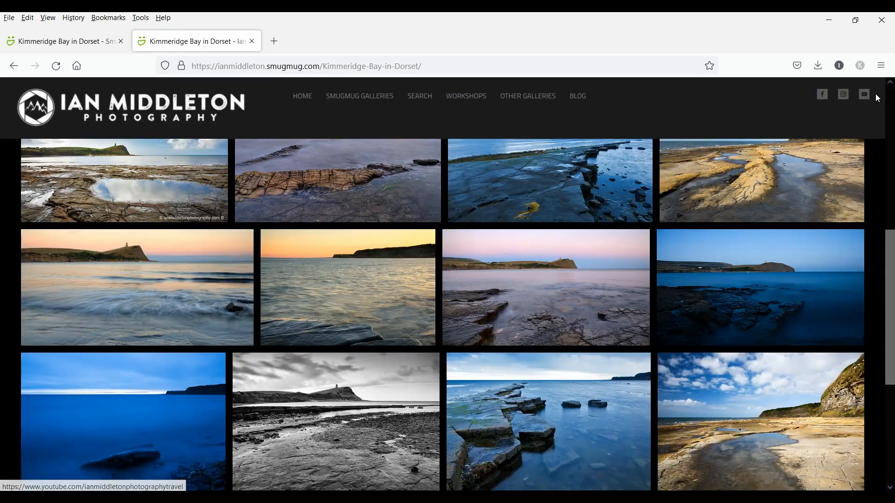
- Return to the Organizer, remove the watermark from the gallery's first photo, save, and close the editor
left_click(69, 47)
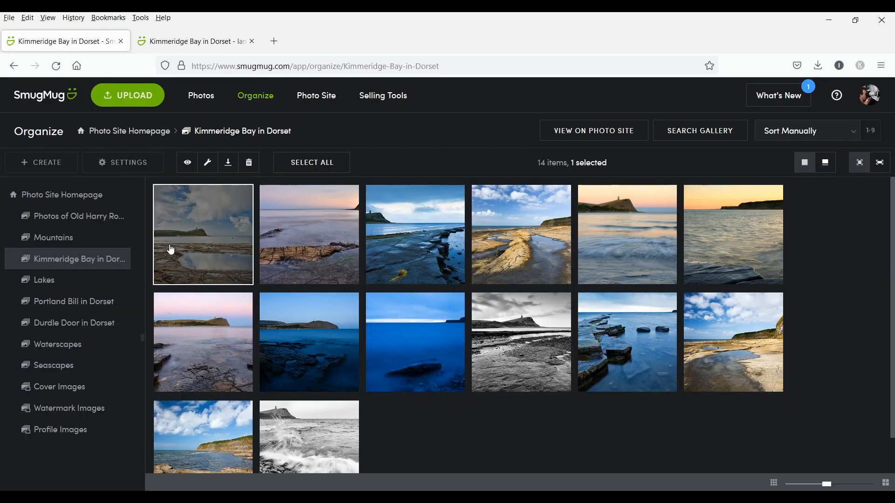
left_click(208, 162)
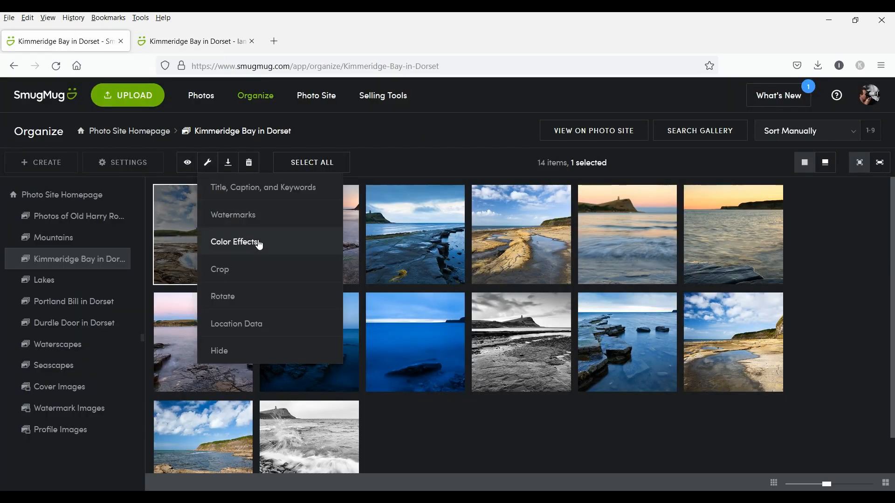
left_click(237, 215)
left_click(832, 168)
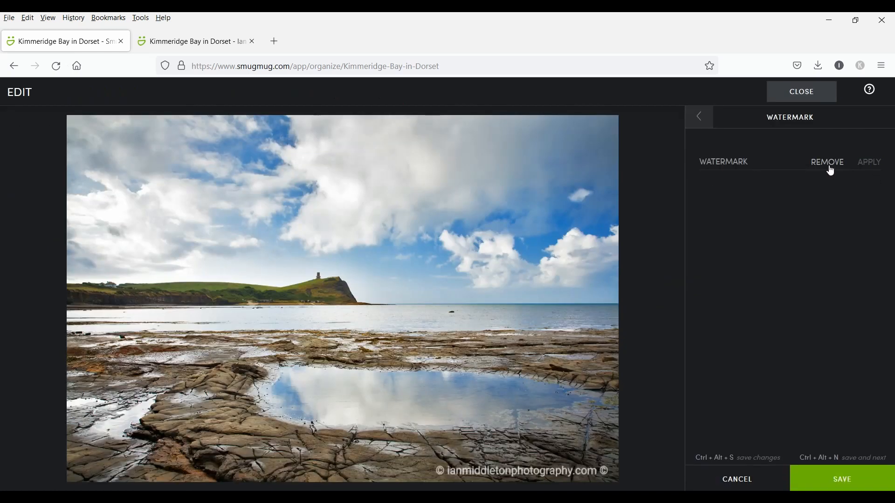
left_click(841, 481)
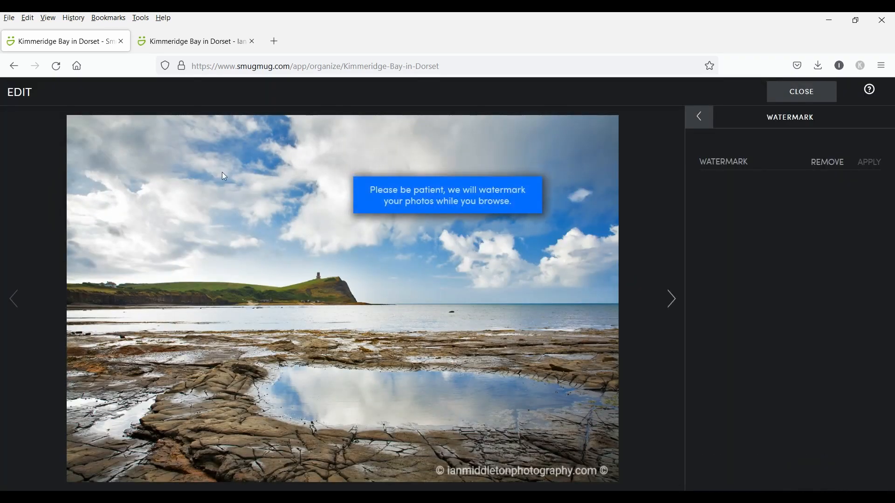
left_click(800, 93)
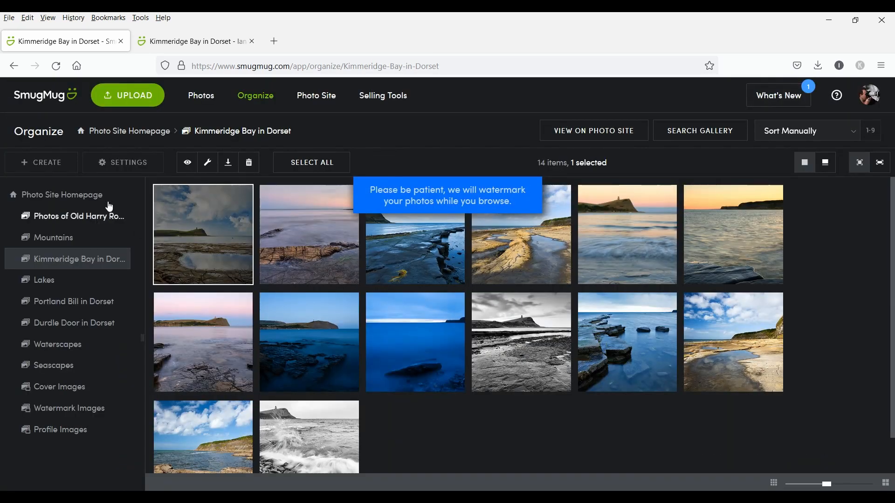
- Review the Mountains gallery's watermark selection and shopping settings from the site homepage and close them without saving
left_click(74, 200)
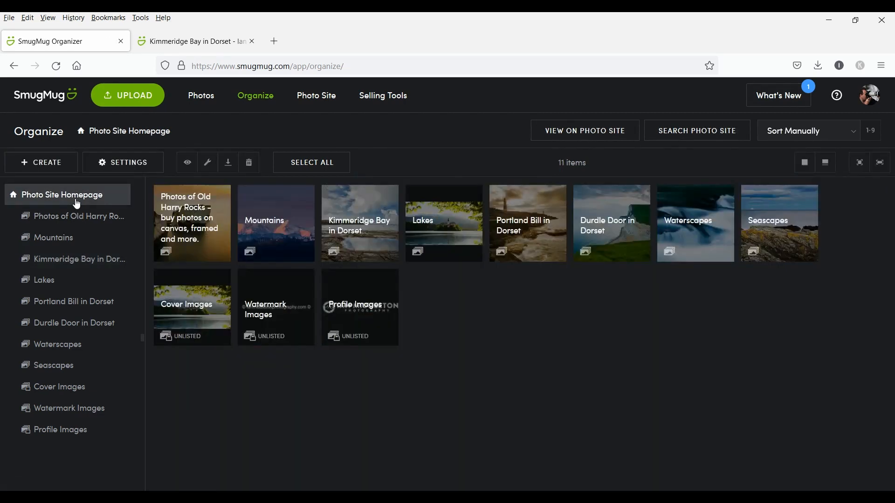
left_click(278, 227)
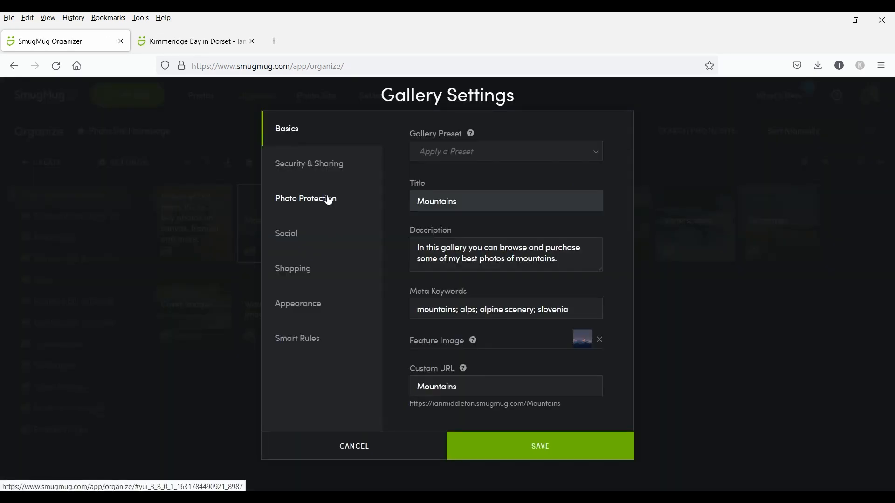
left_click(308, 198)
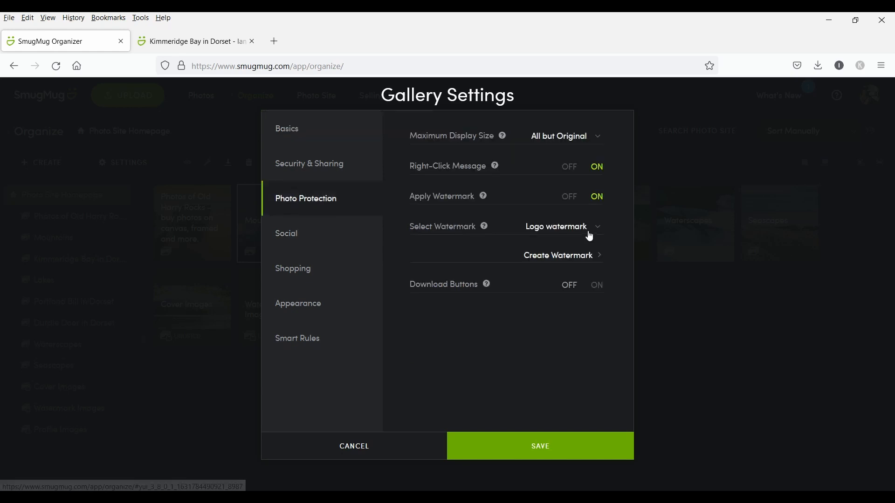
left_click(591, 233)
left_click(583, 245)
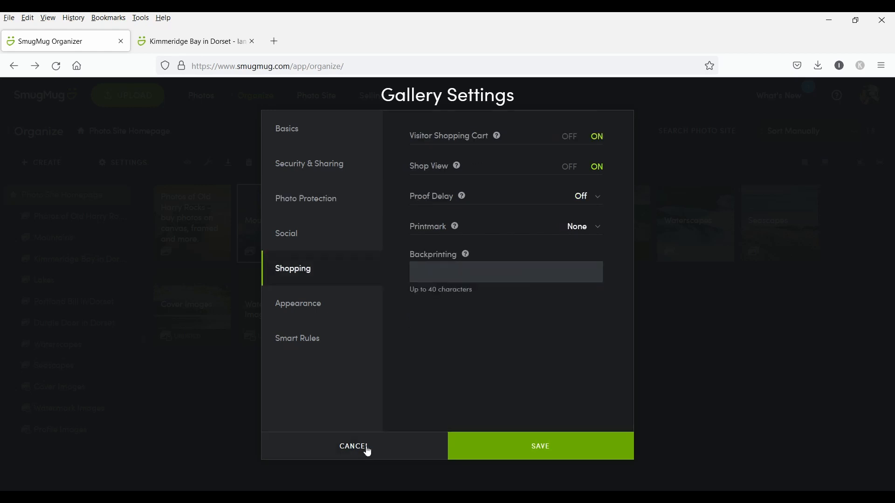
left_click(364, 446)
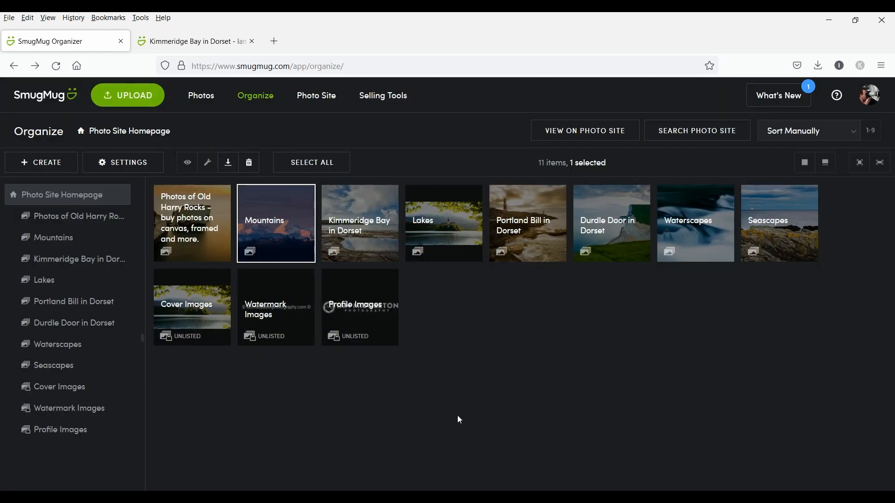